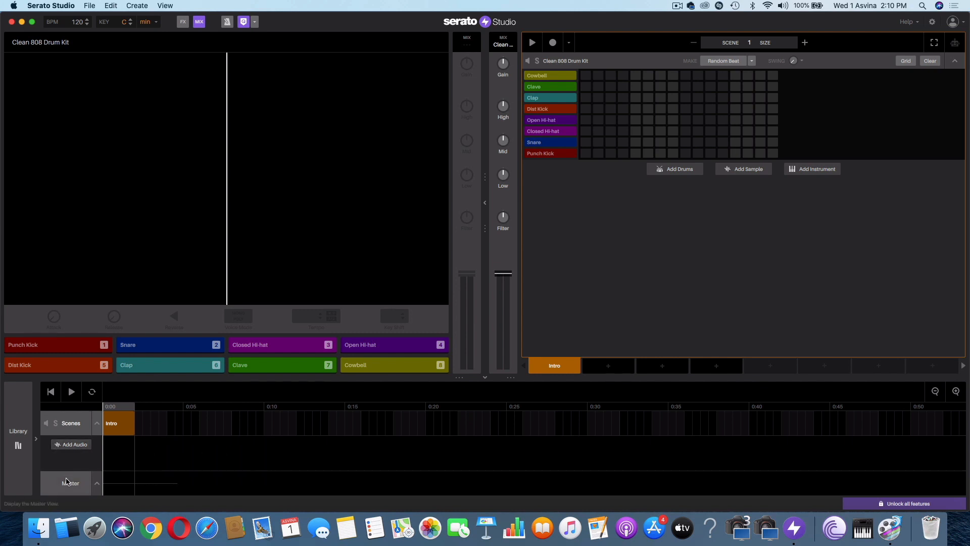
- Add an audio track and load the RYYZN Daylight MP3 from the Desktop folder into its empty deck
click(73, 444)
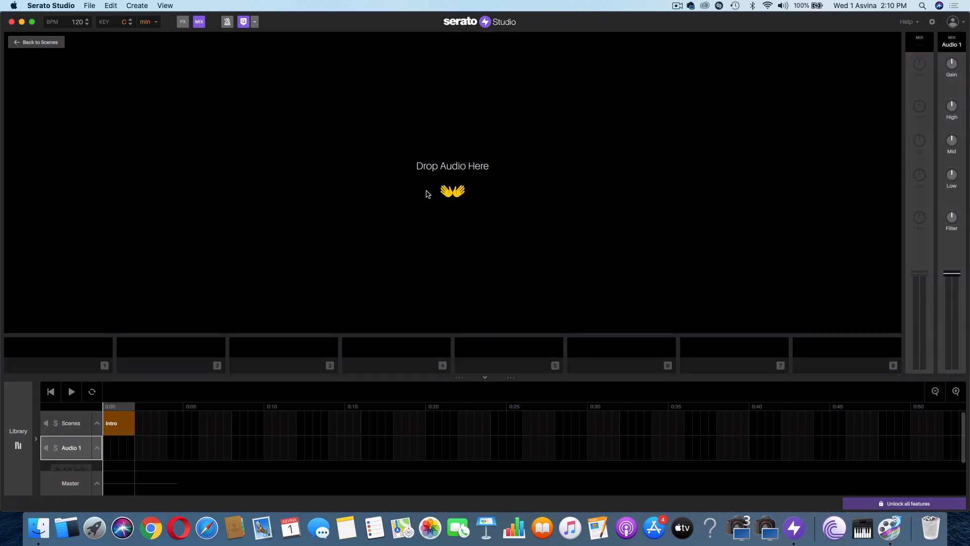
click(38, 528)
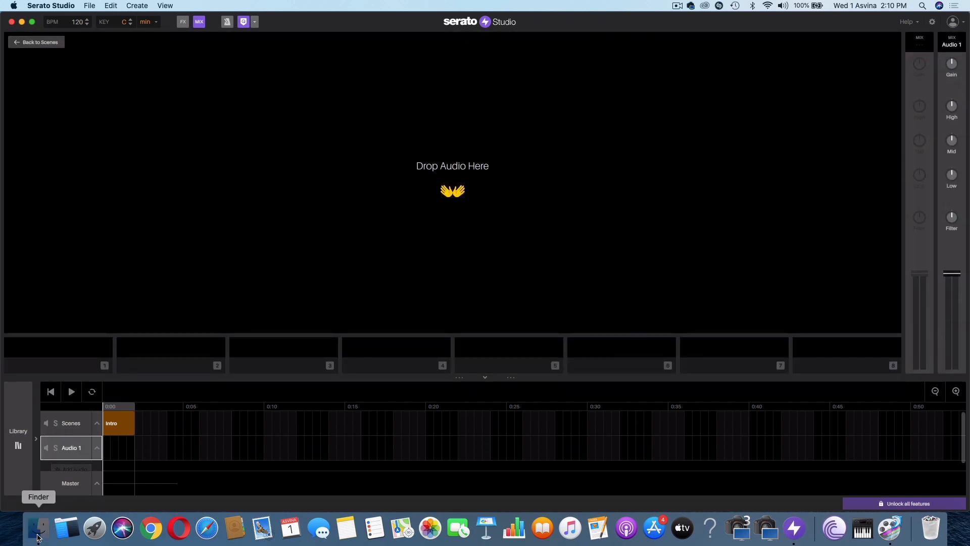
click(338, 215)
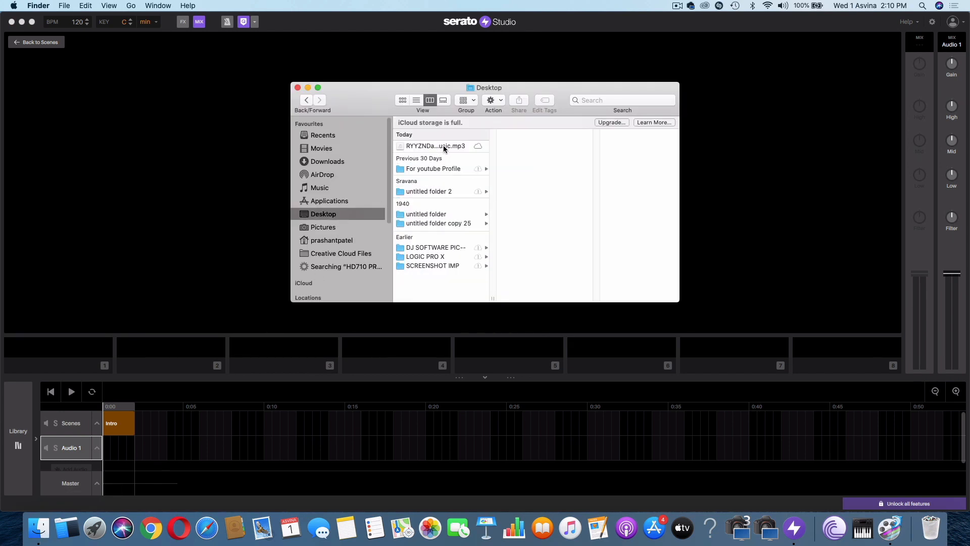
drag(444, 144, 234, 154)
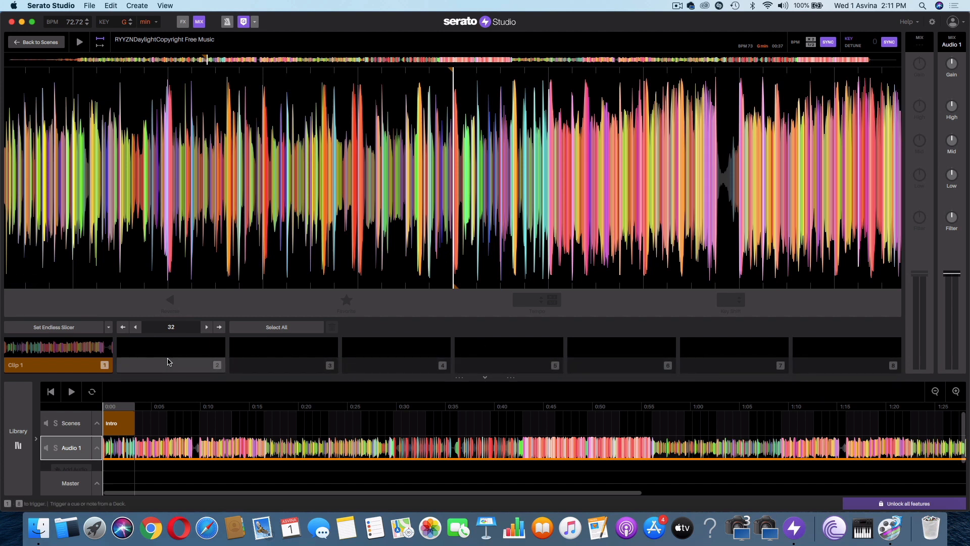
drag(662, 139, 404, 170)
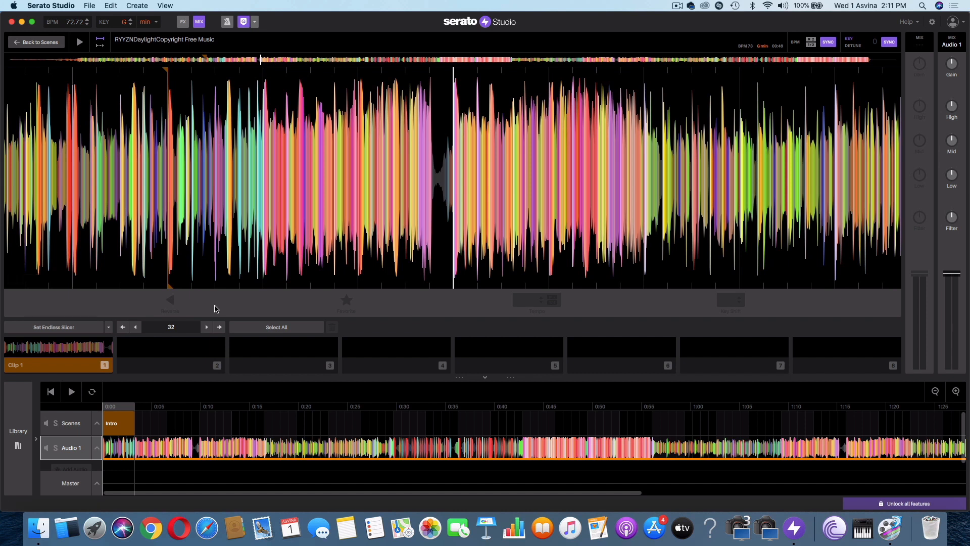
click(191, 355)
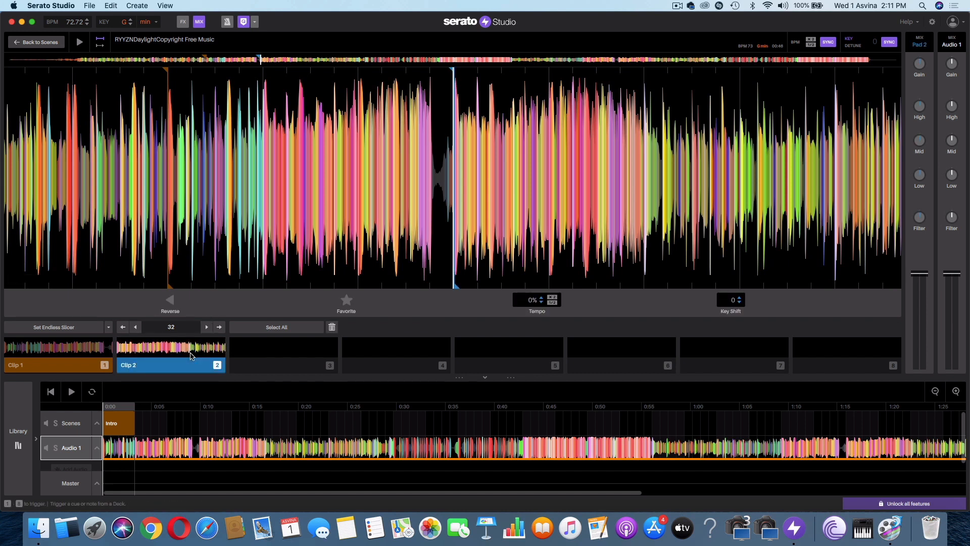
click(332, 326)
- Try a pad 2 cue exactly on the first beat after the quiet break, preview it and remove it
scroll(489, 226, down, 3)
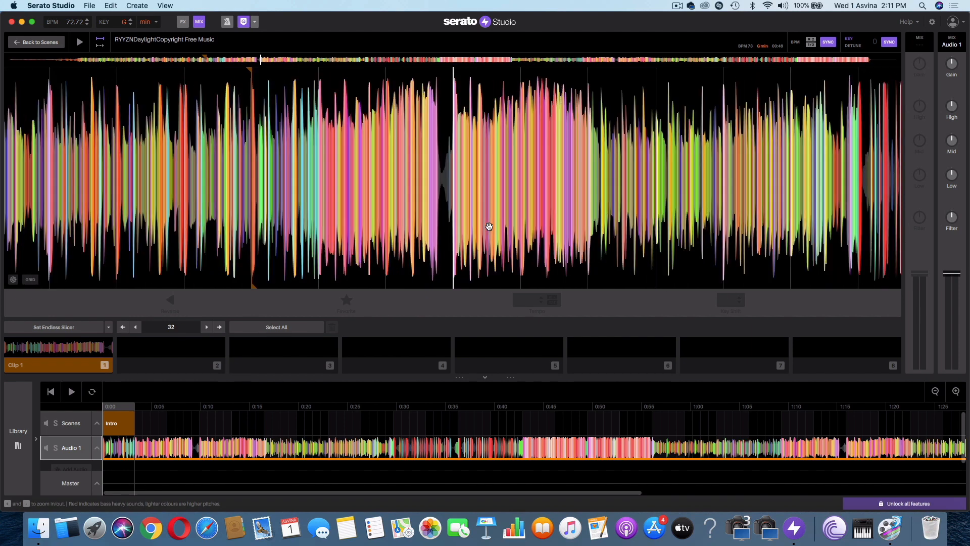
scroll(489, 227, up, 10)
scroll(489, 226, up, 5)
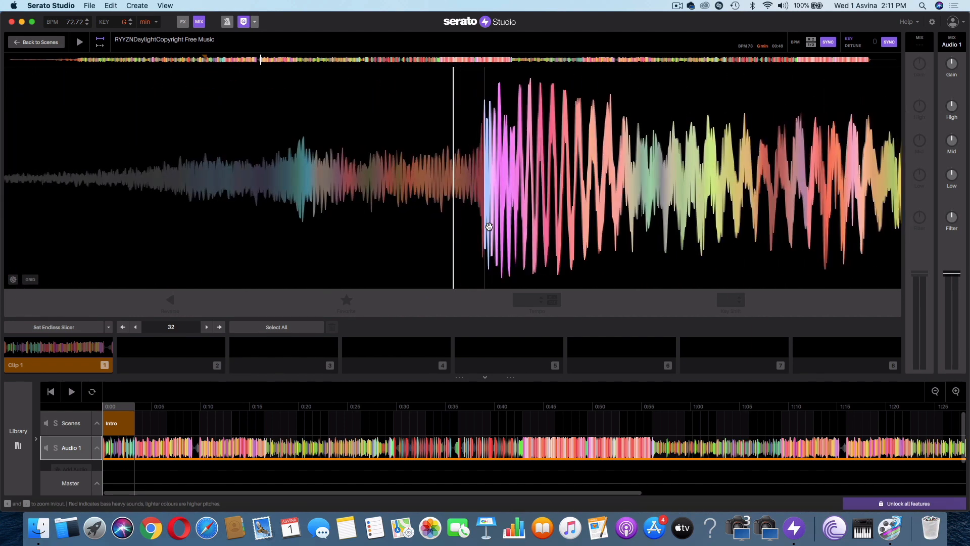
drag(546, 239, 520, 242)
scroll(519, 242, up, 2)
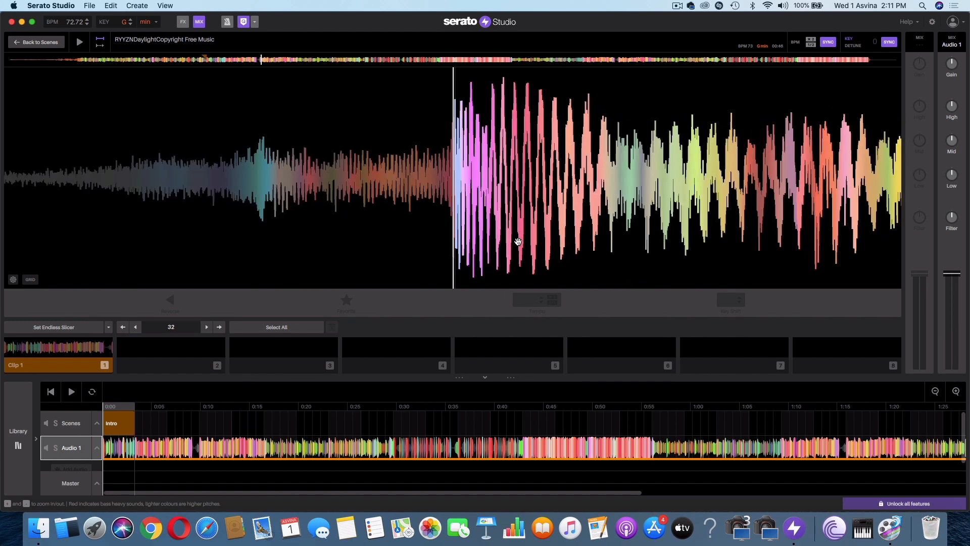
click(195, 348)
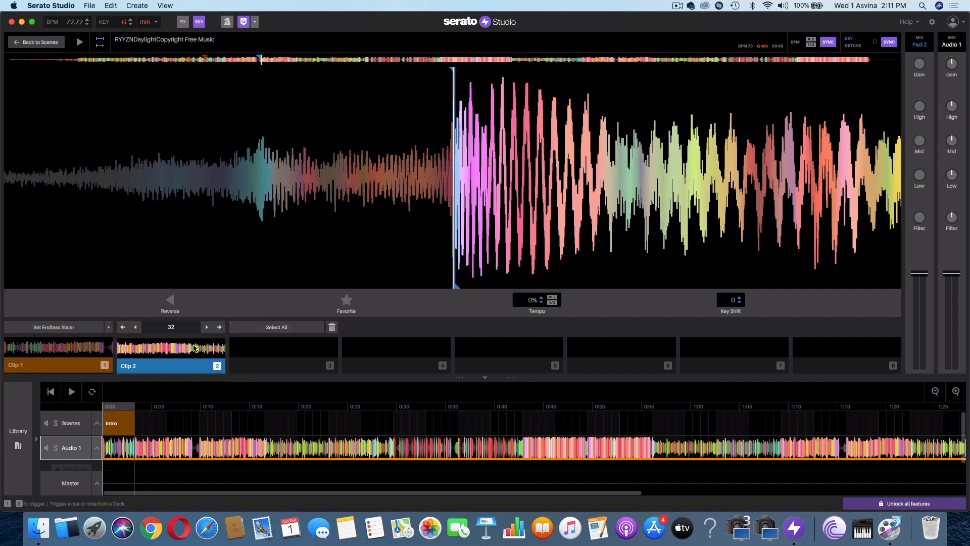
click(194, 347)
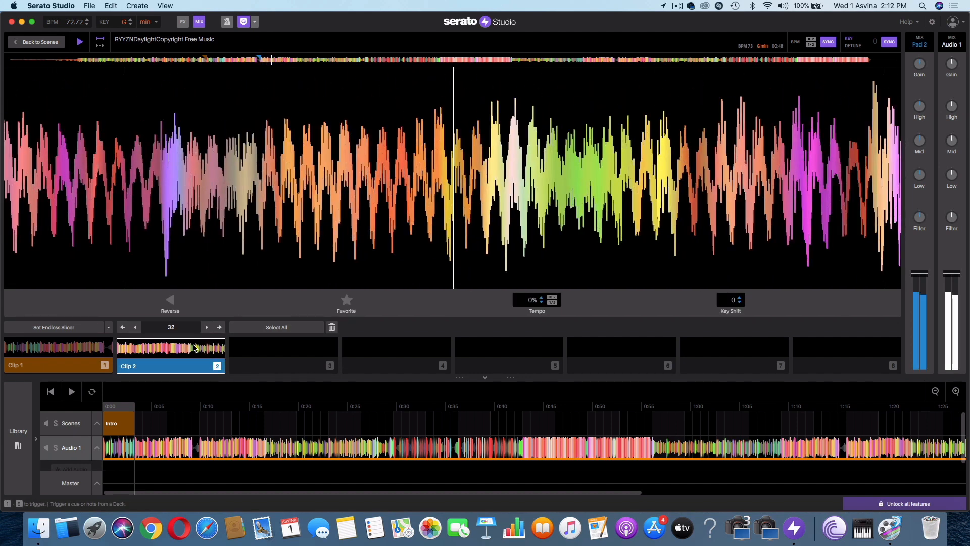
click(195, 348)
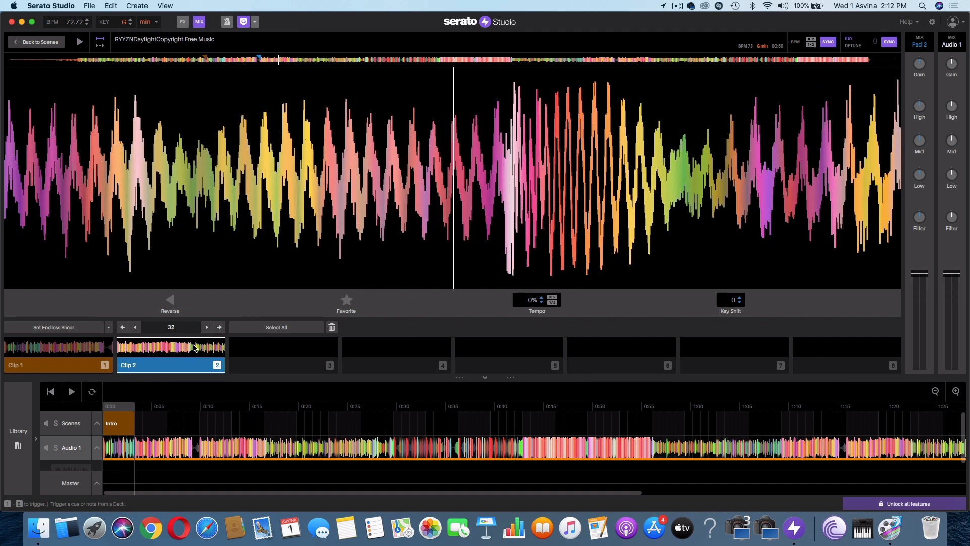
click(332, 327)
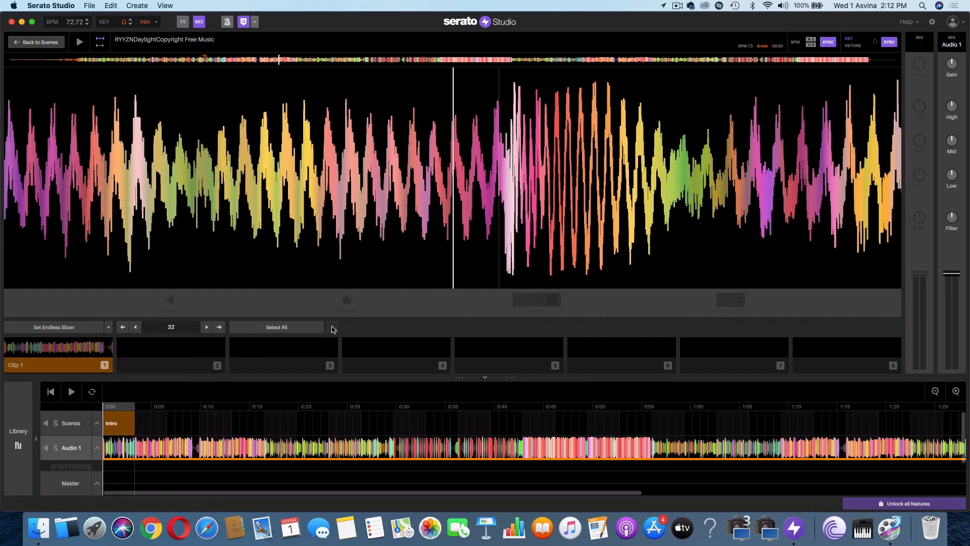
- Play the loaded track from near its beginning and pause it shortly after the beat comes in
click(21, 61)
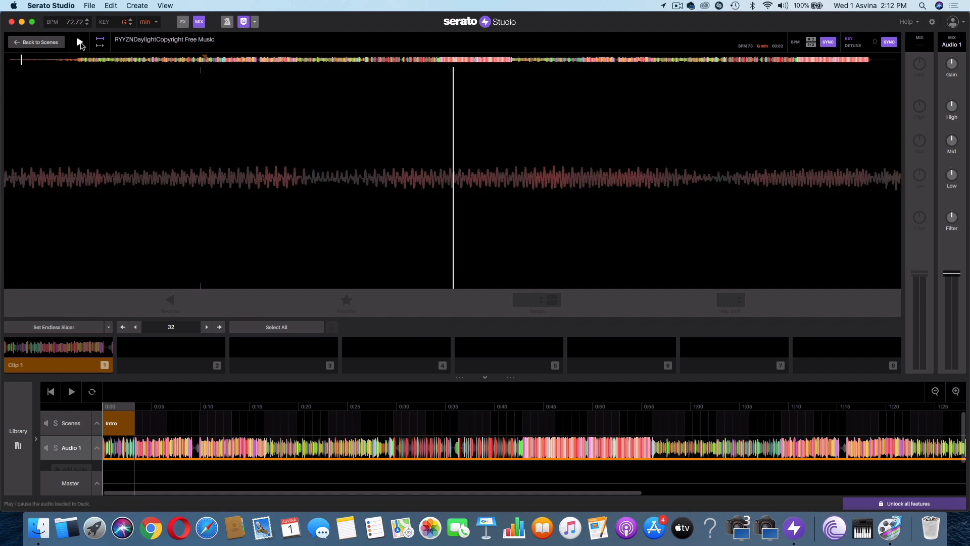
click(80, 43)
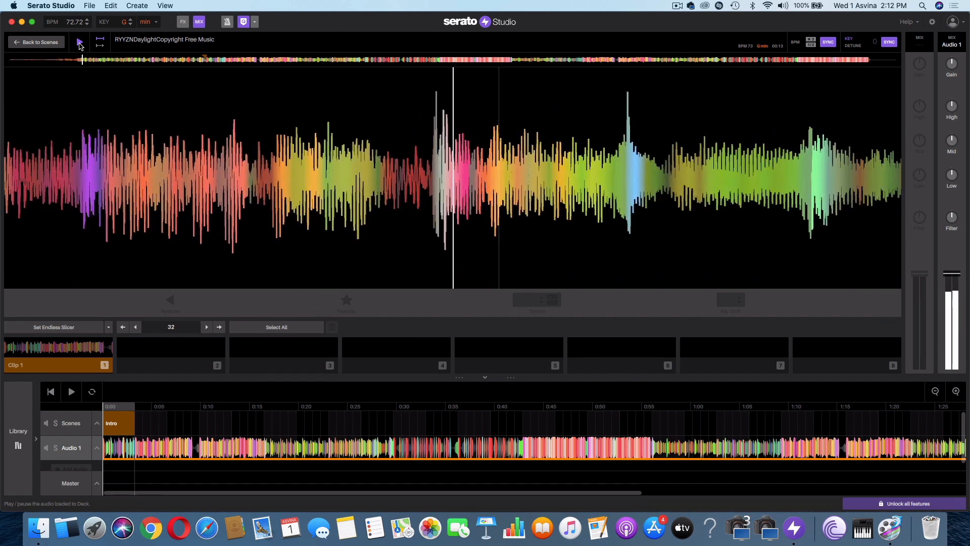
click(79, 43)
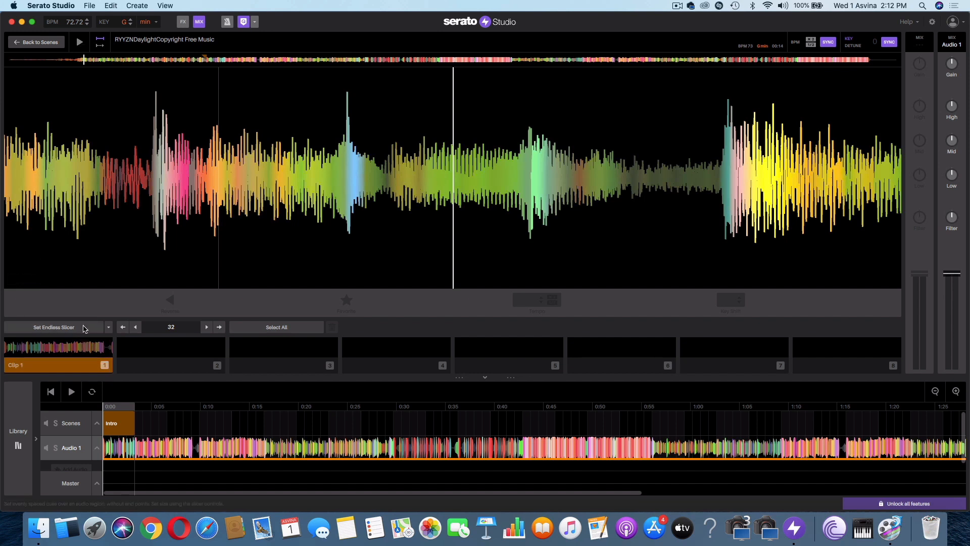
- Slice the track with Set Endless Slicer at a spacing of 32, starting at the first beat around 0:13
click(108, 327)
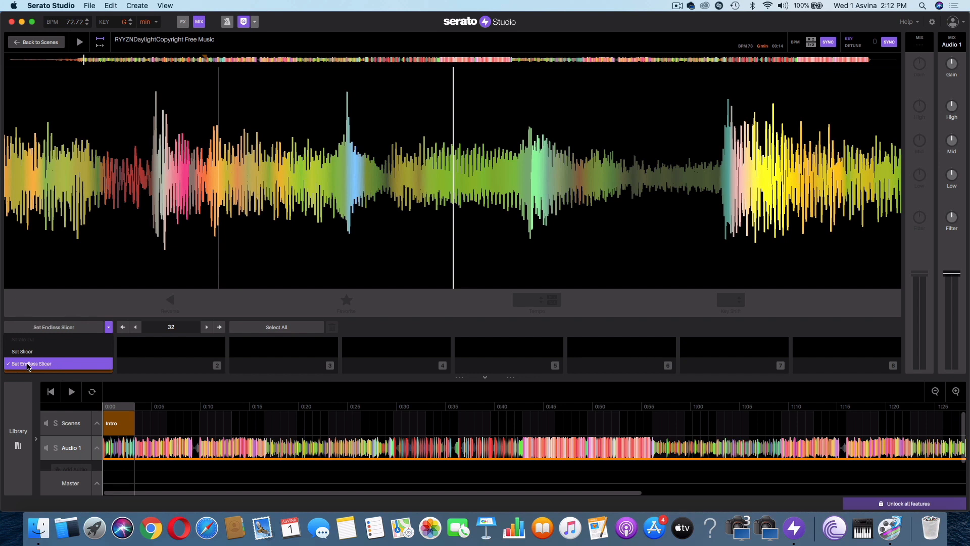
click(48, 365)
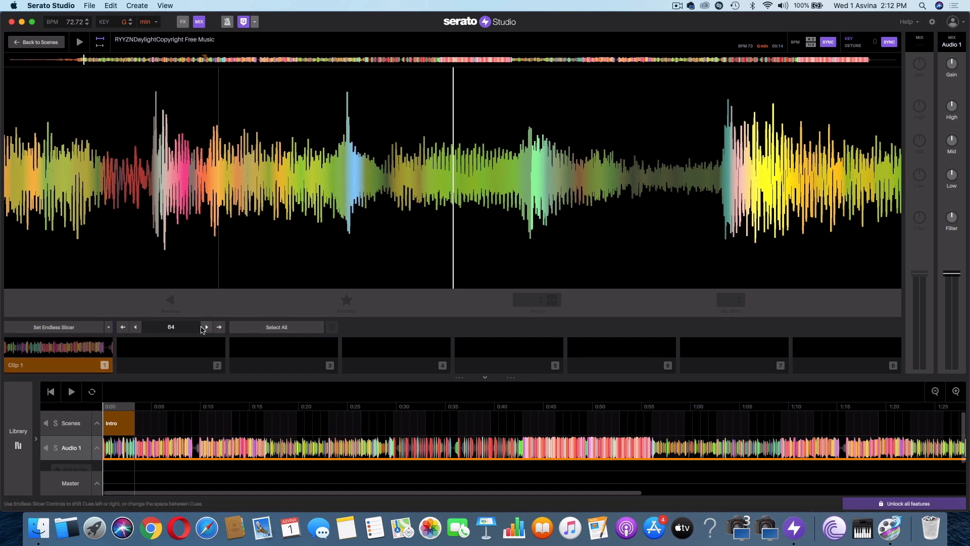
click(135, 327)
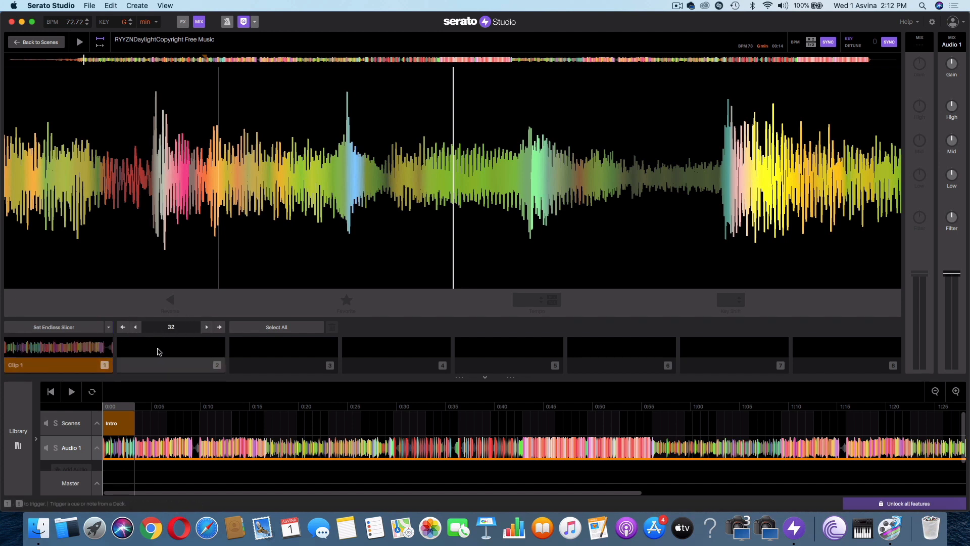
click(77, 59)
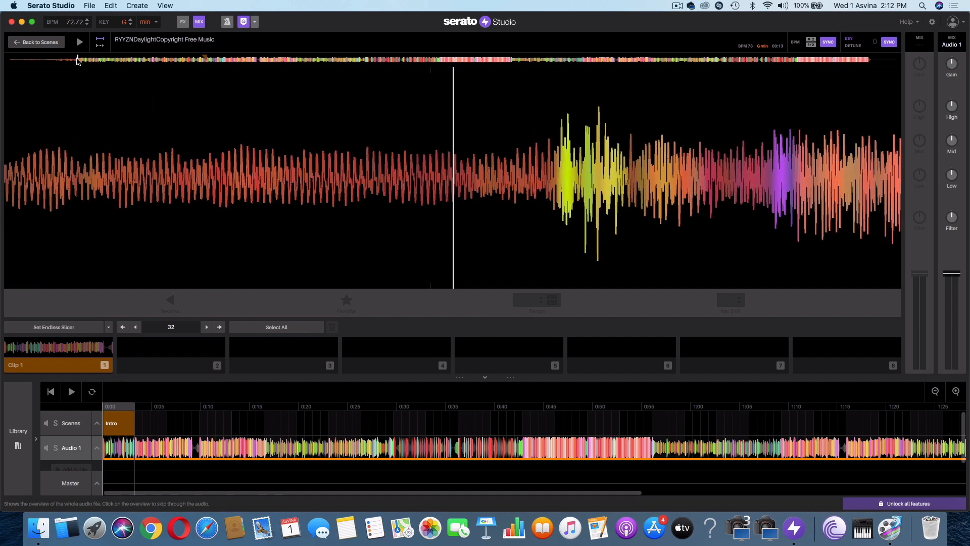
drag(321, 146, 215, 149)
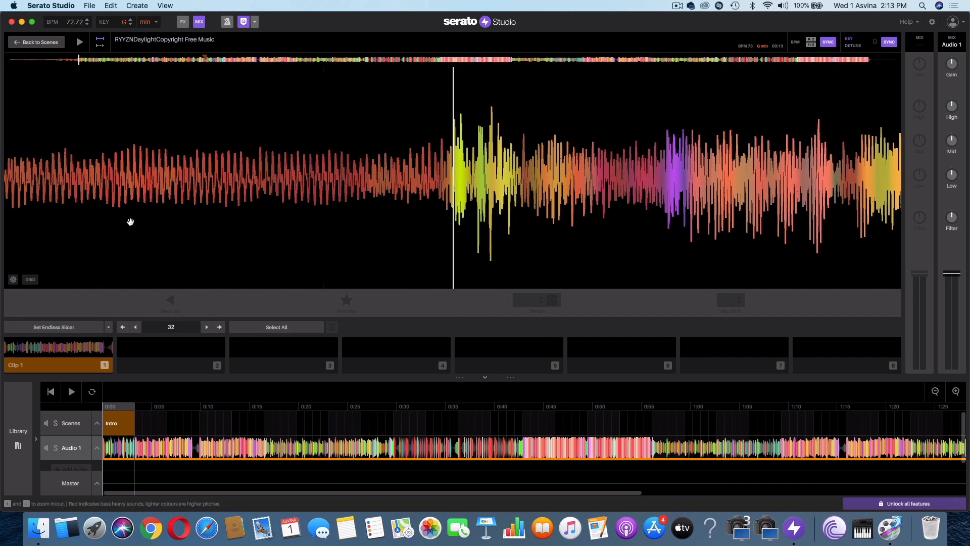
click(66, 328)
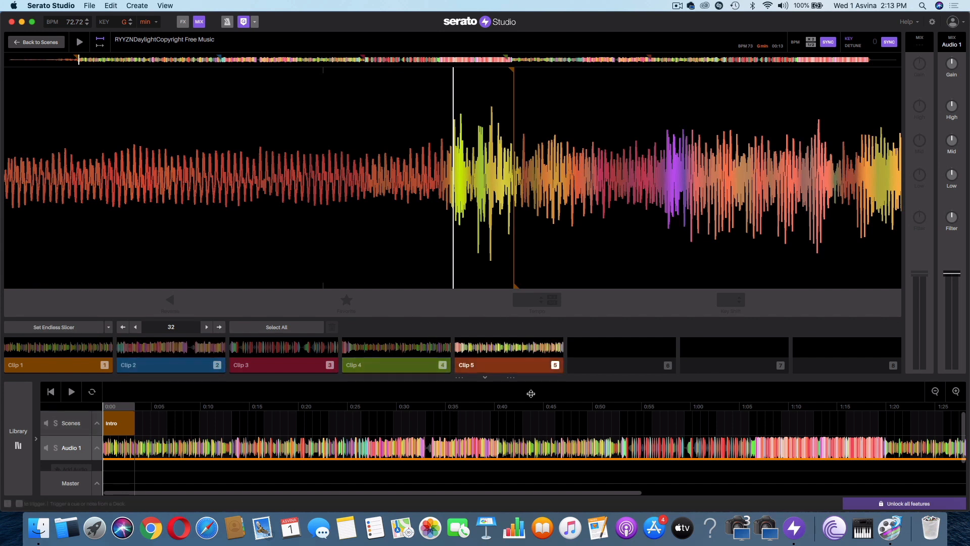
- Audition the slices on pads 2, 3 and 4
click(154, 359)
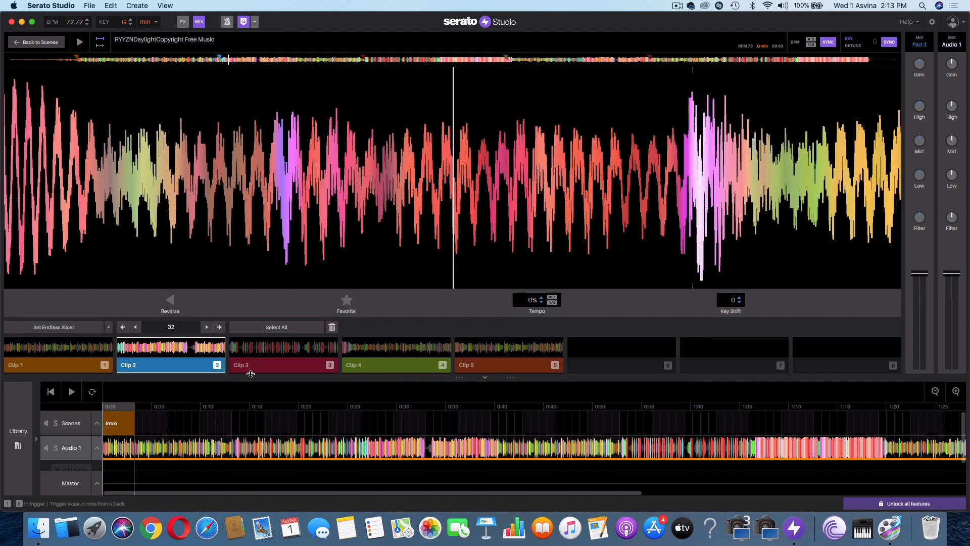
click(276, 364)
click(390, 352)
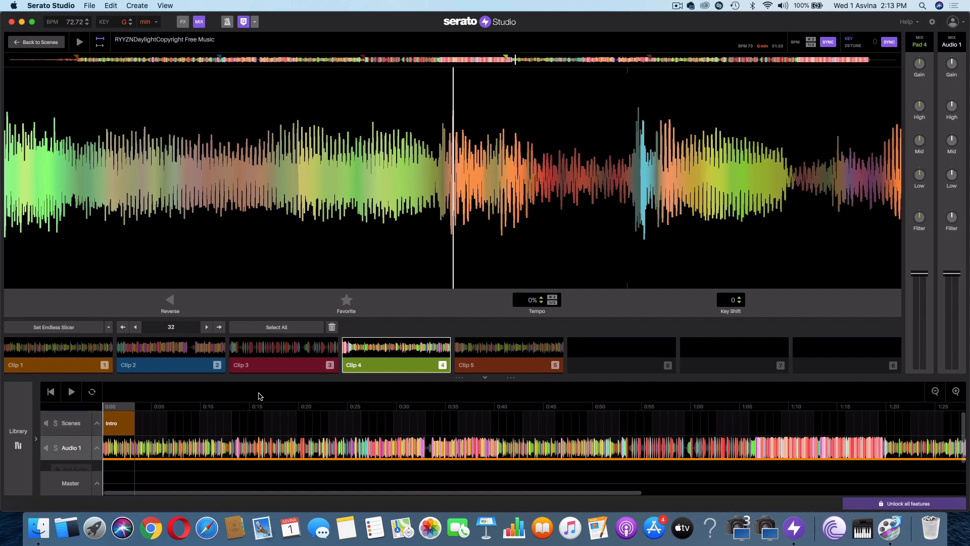
- Replace the clip 3 slice with a new pad 3 cue placed exactly at the start of the kick
click(277, 361)
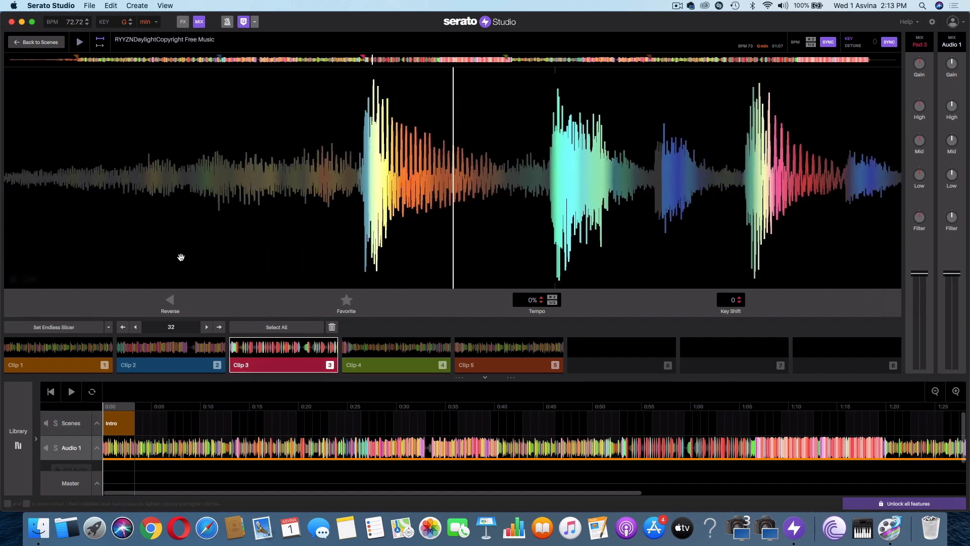
drag(130, 217, 792, 209)
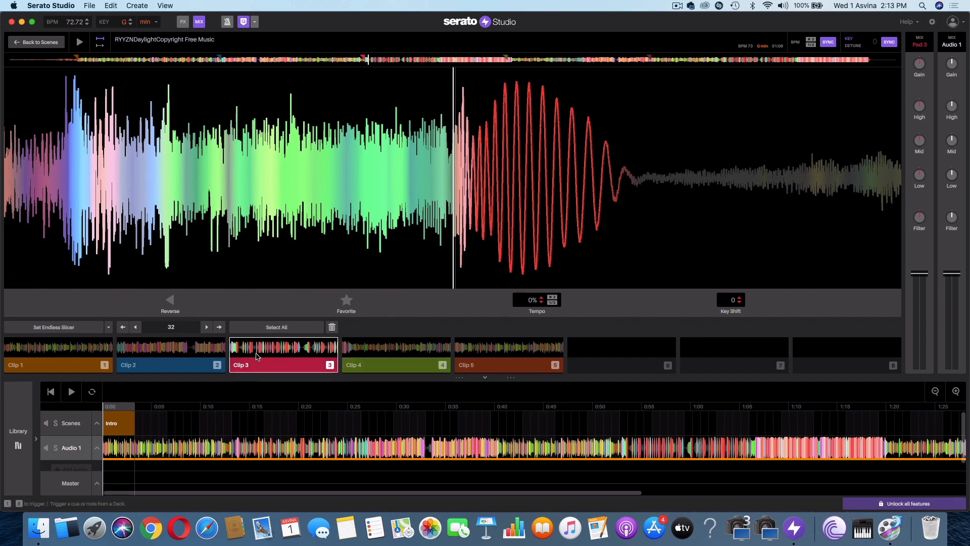
key(Delete)
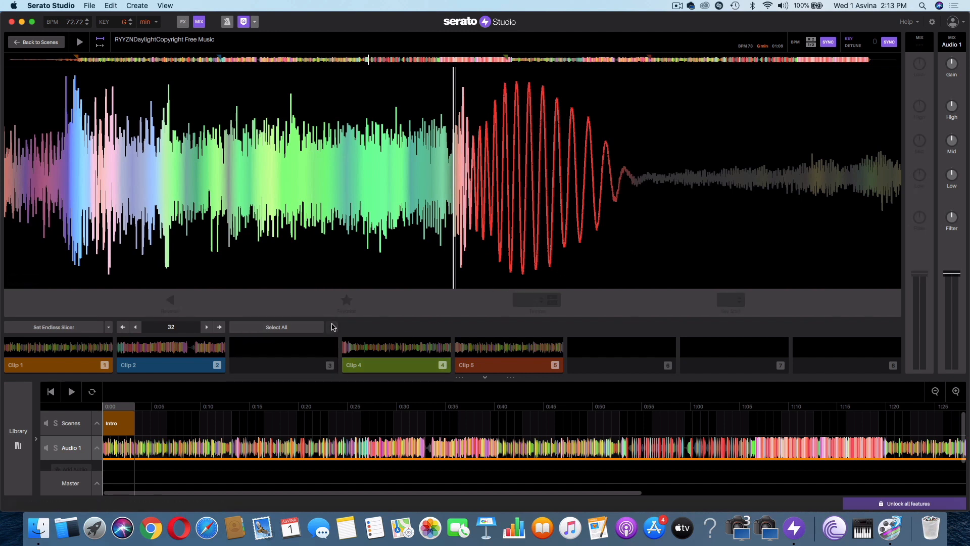
click(274, 361)
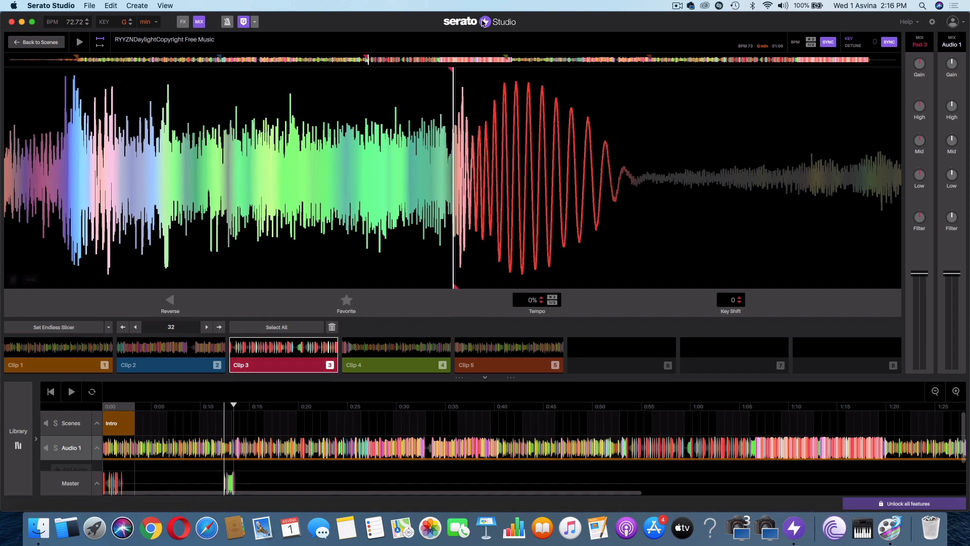
- Place clip 3 at the start of the Audio 1 track in the timeline and play the song briefly
click(301, 349)
drag(260, 424, 130, 438)
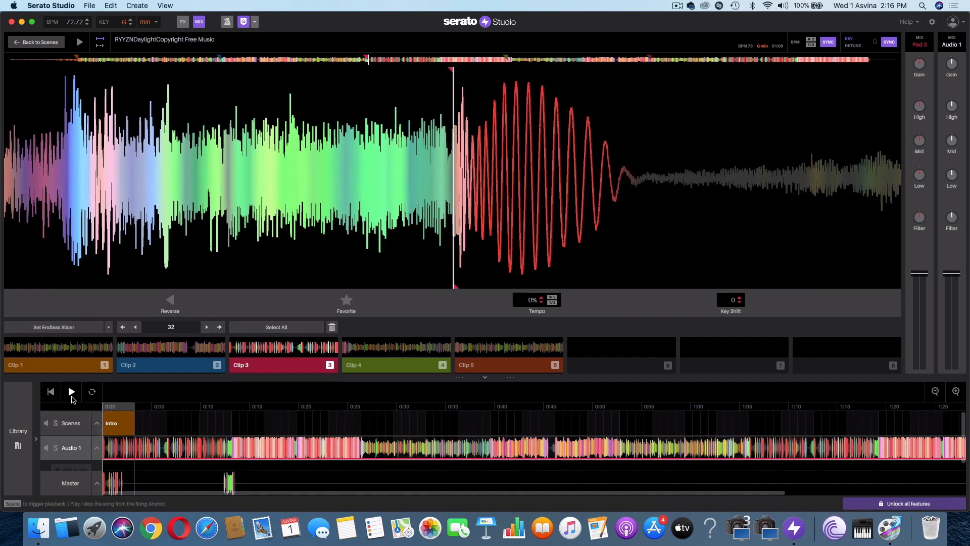
click(72, 393)
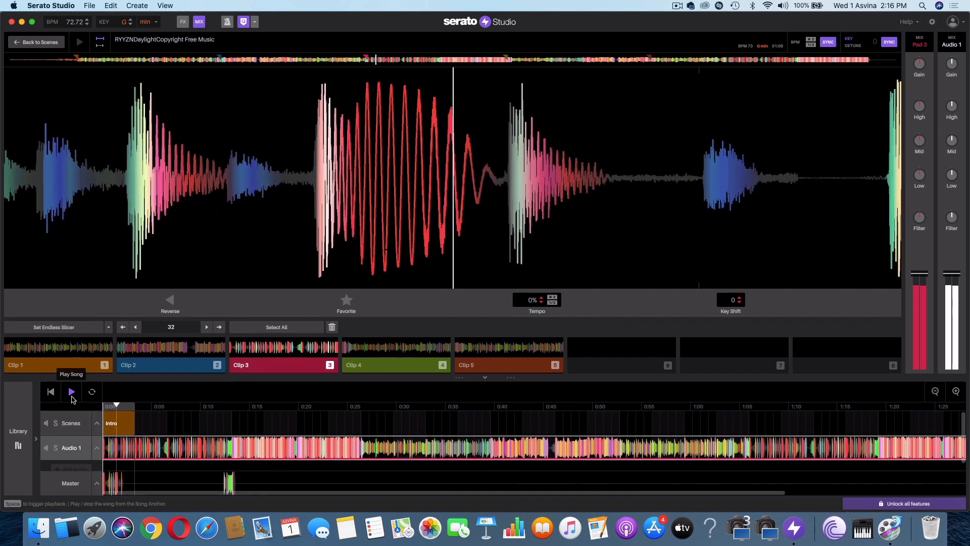
click(72, 399)
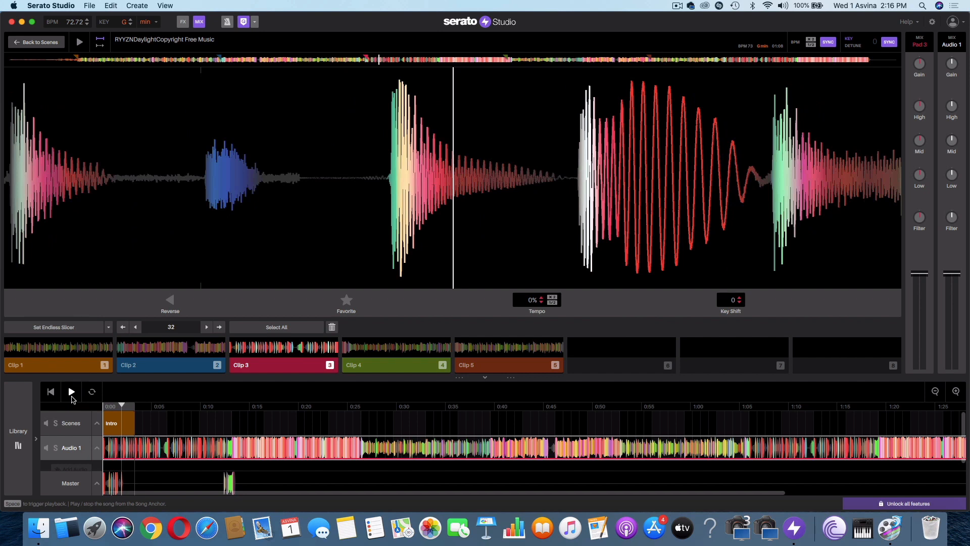
- Play the song from about 0:12 and align the deck playhead with the first beat after the build-up
click(222, 407)
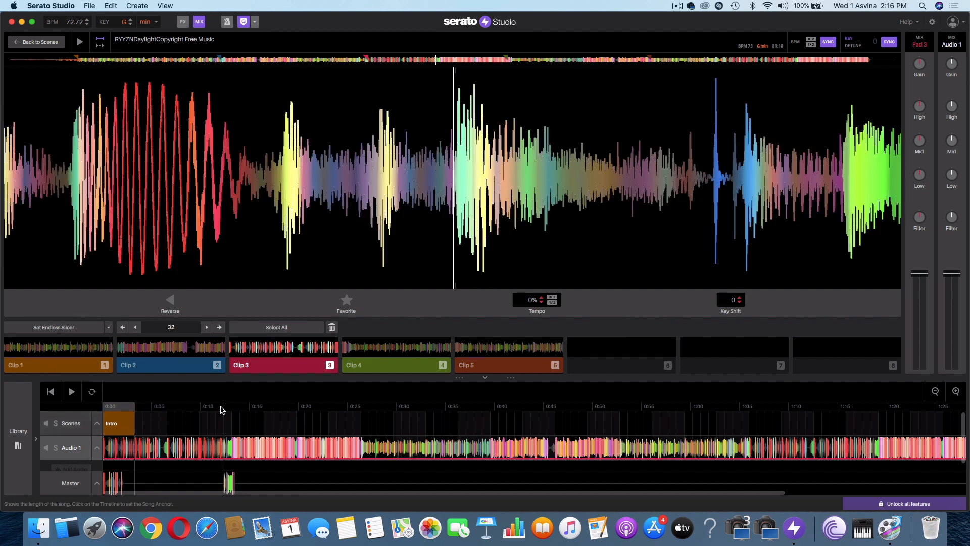
key(space)
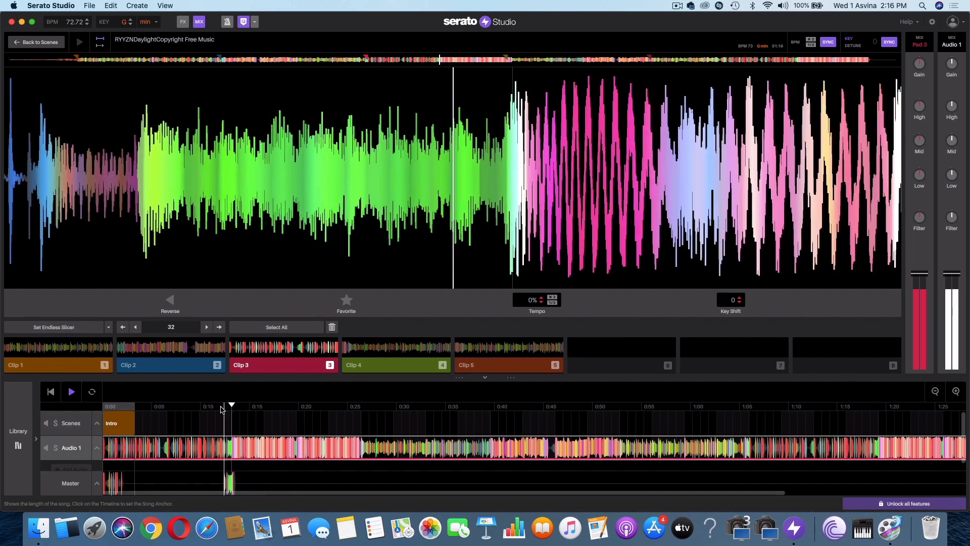
key(space)
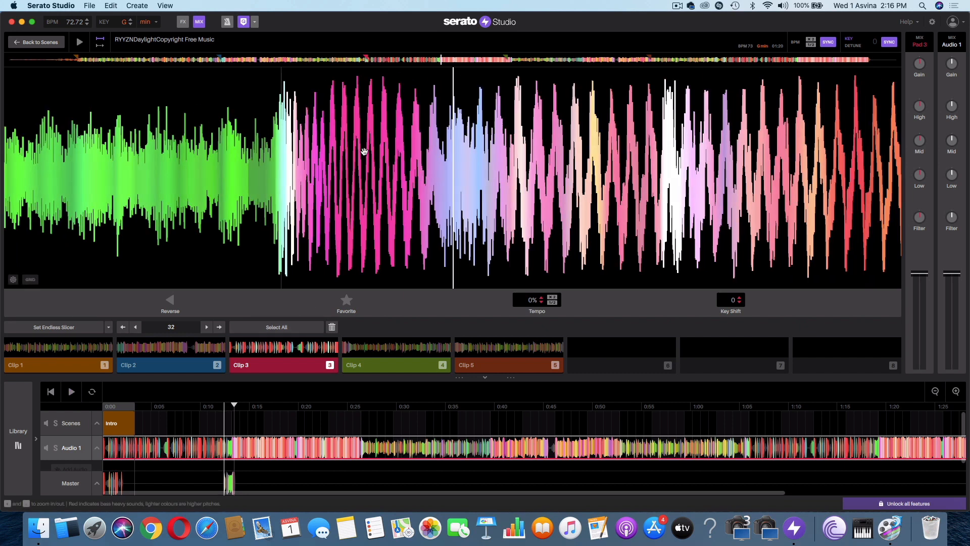
drag(365, 152, 541, 143)
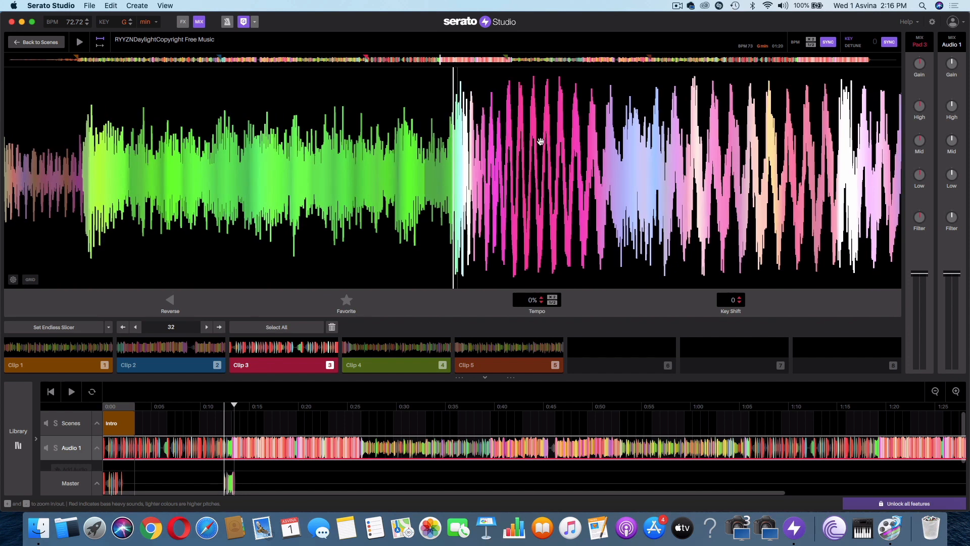
- Play the song from near its beginning and align the deck playhead with the first strong hit after the quiet intro
click(28, 60)
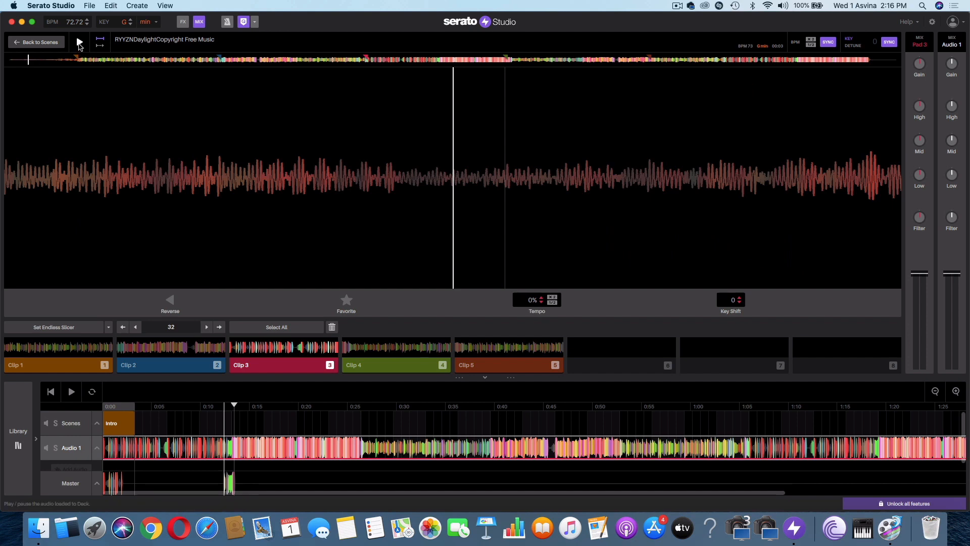
click(79, 43)
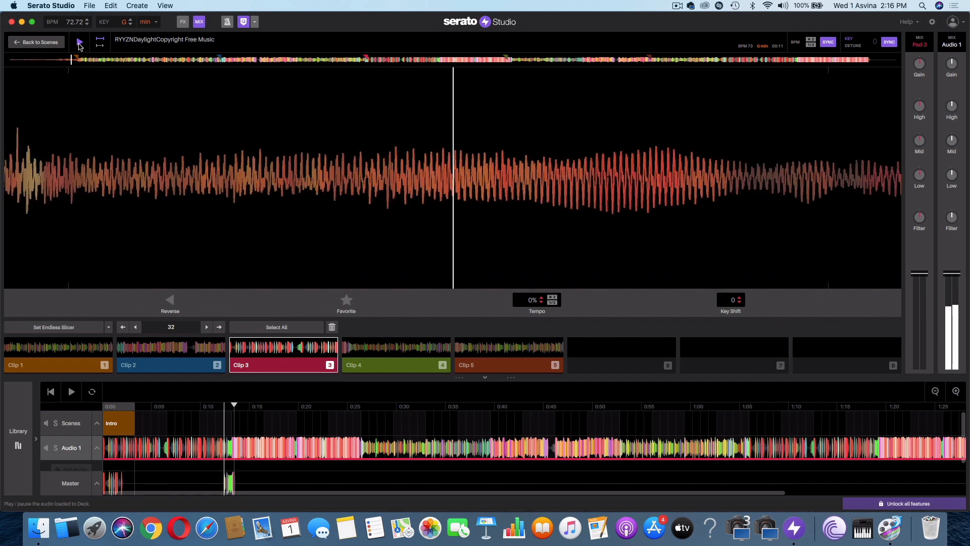
click(79, 44)
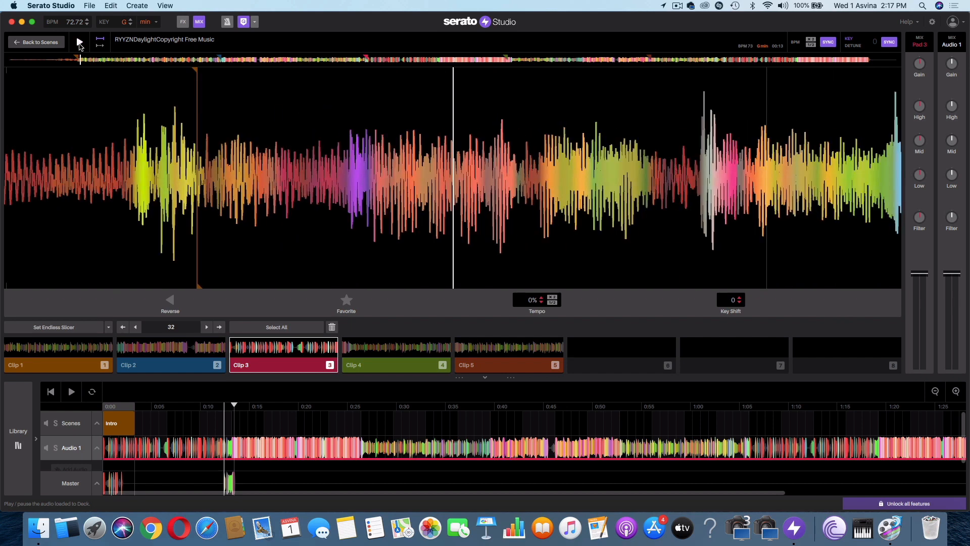
mouse_move(139, 119)
mouse_down()
mouse_move(258, 113)
mouse_move(458, 133)
mouse_up()
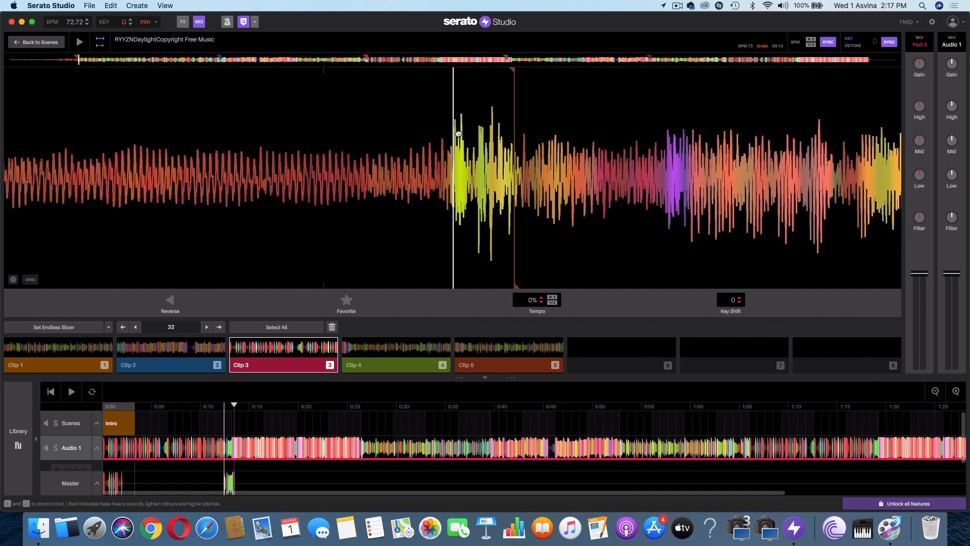
- Create a pad 6 cue, move its marker exactly to the start of the hit at the playhead, and audition it
click(585, 351)
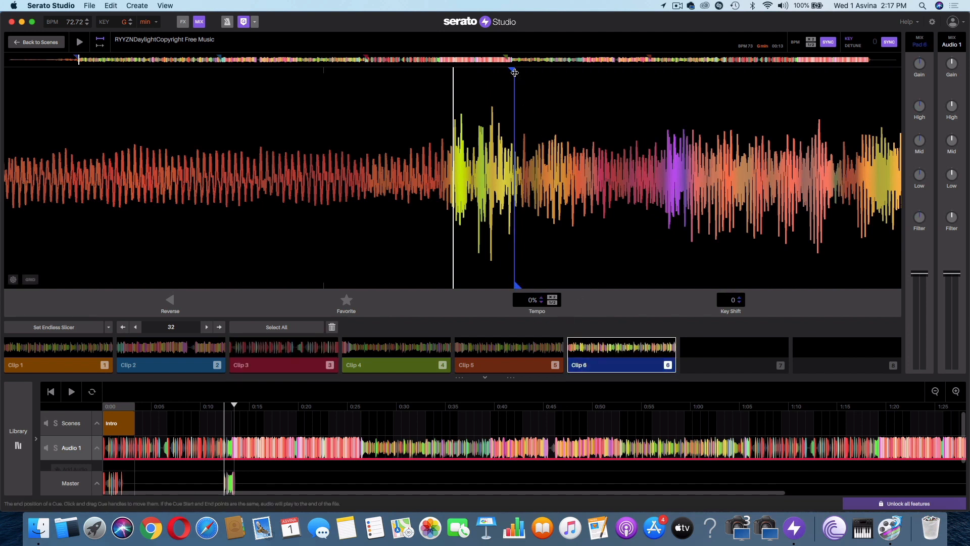
drag(513, 71, 453, 77)
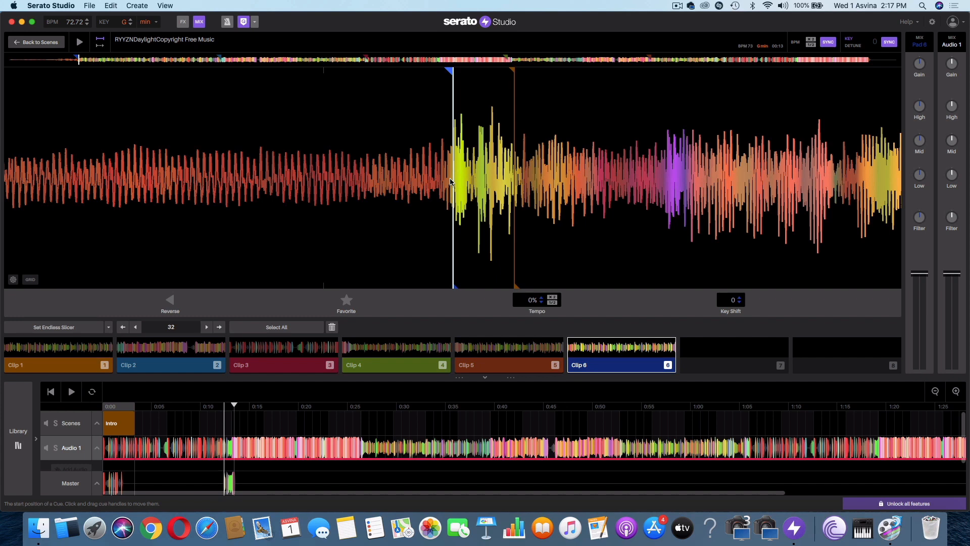
click(595, 350)
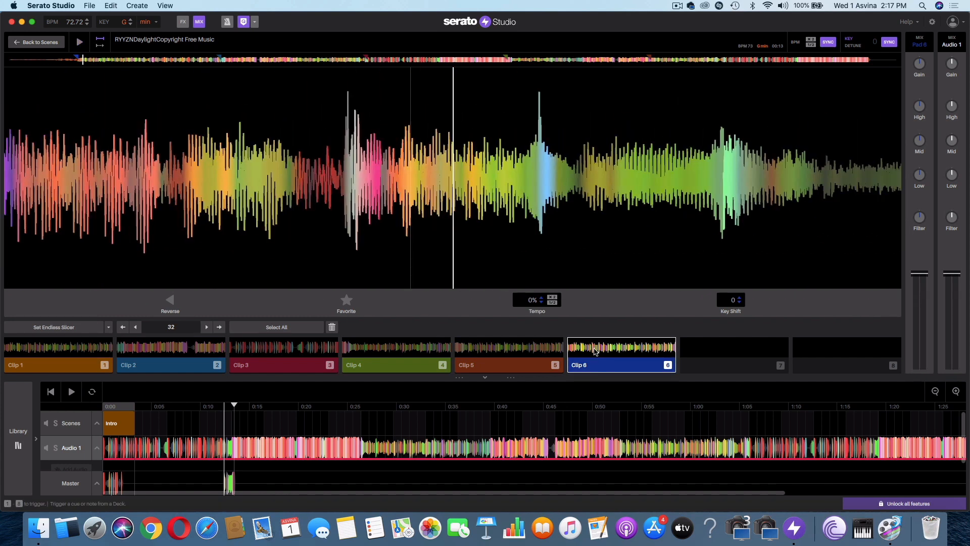
- Place clip 6 on the Audio 1 track at about 0:13 and play the transition from about 0:04 and 0:12
drag(595, 350, 258, 444)
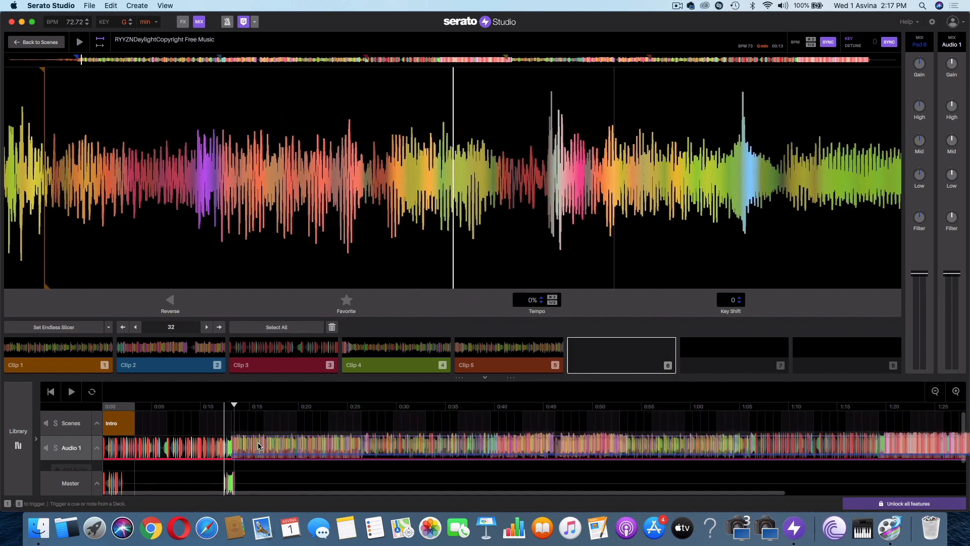
drag(259, 443, 259, 443)
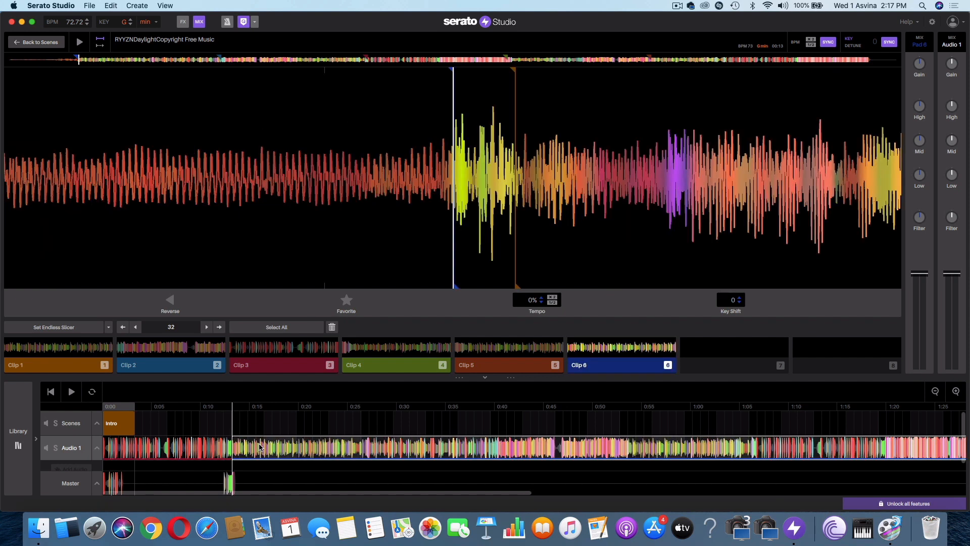
click(191, 411)
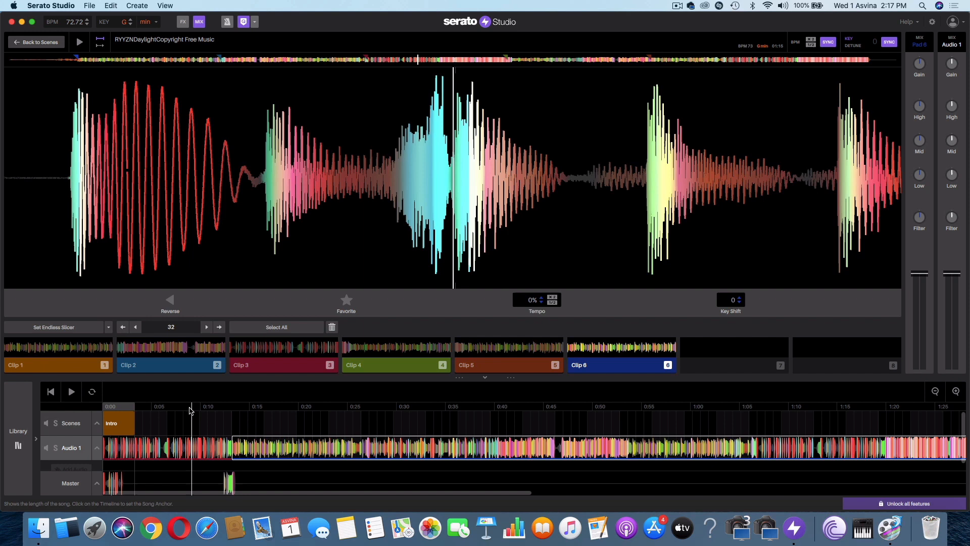
click(144, 410)
key(space)
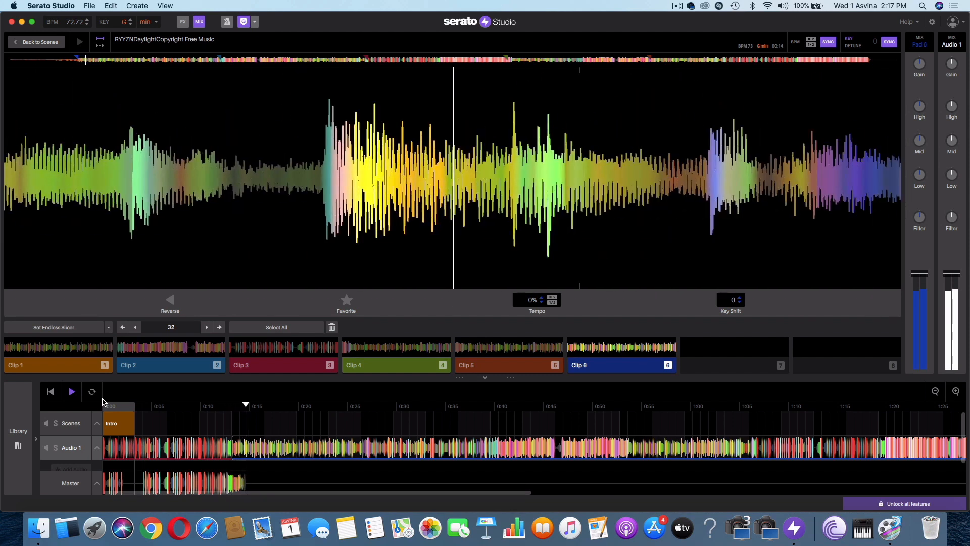
key(space)
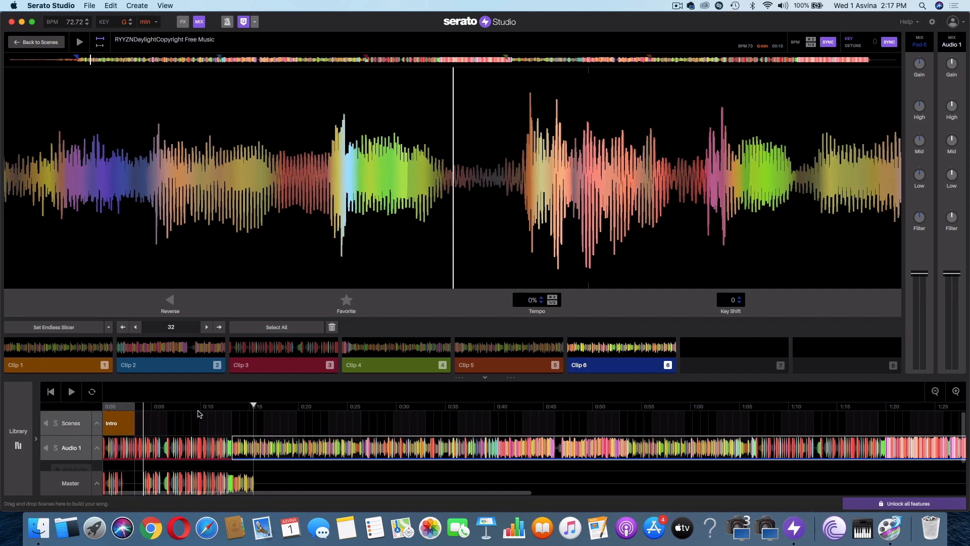
click(224, 408)
key(space)
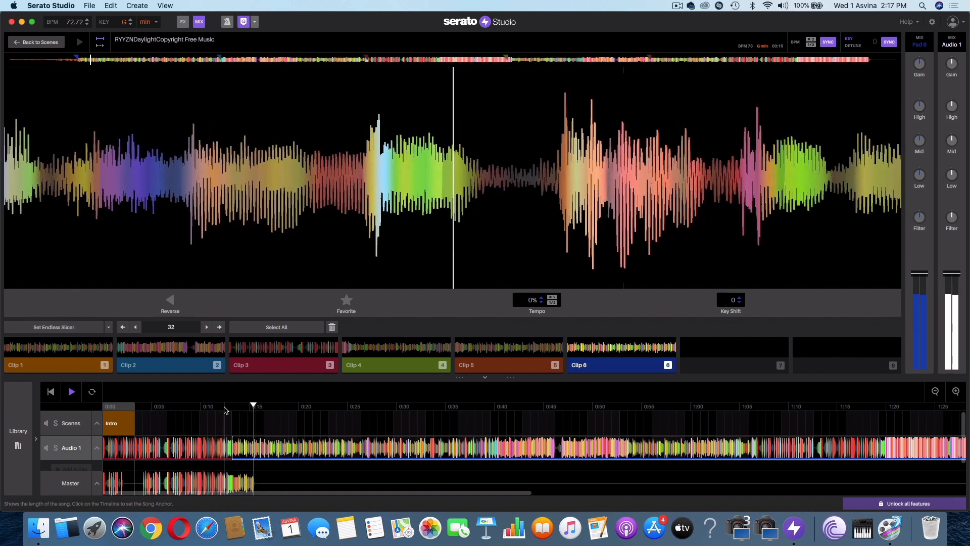
key(space)
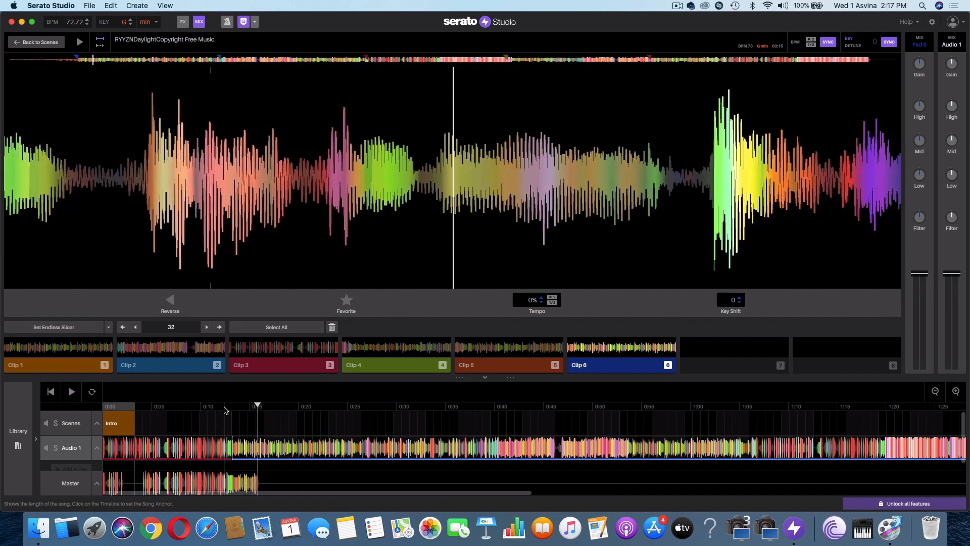
- Set the song anchor at about 2:12 on the timeline, at the start of the second kick section, and play briefly
click(935, 392)
click(935, 392)
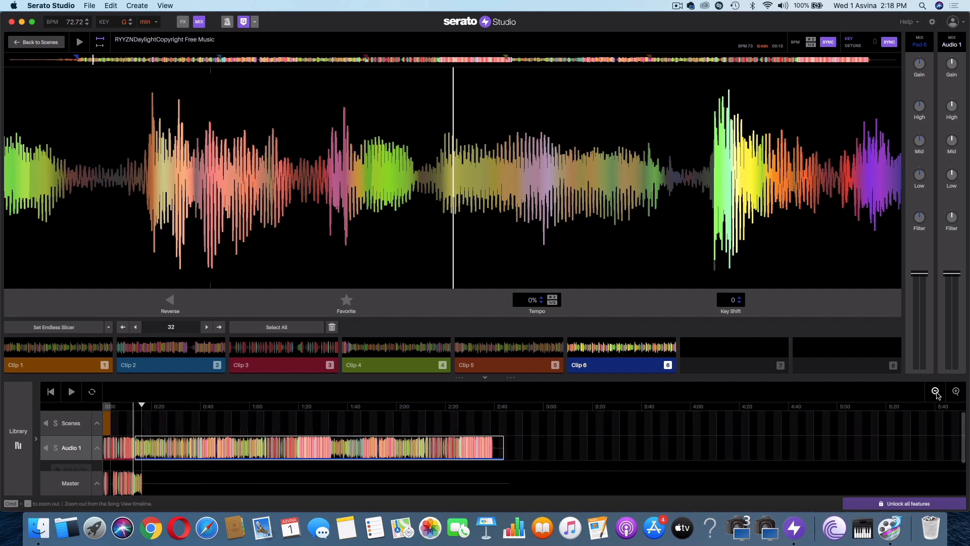
click(956, 392)
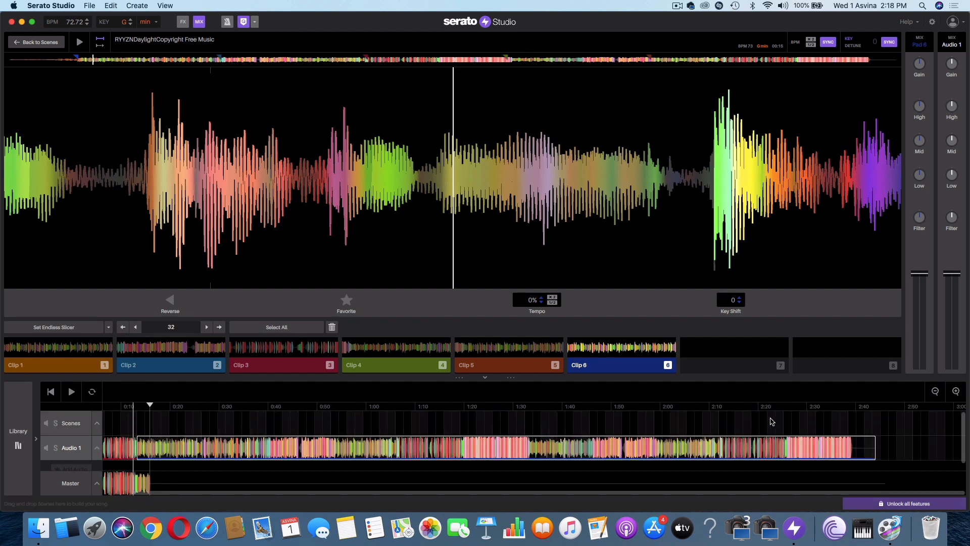
click(723, 407)
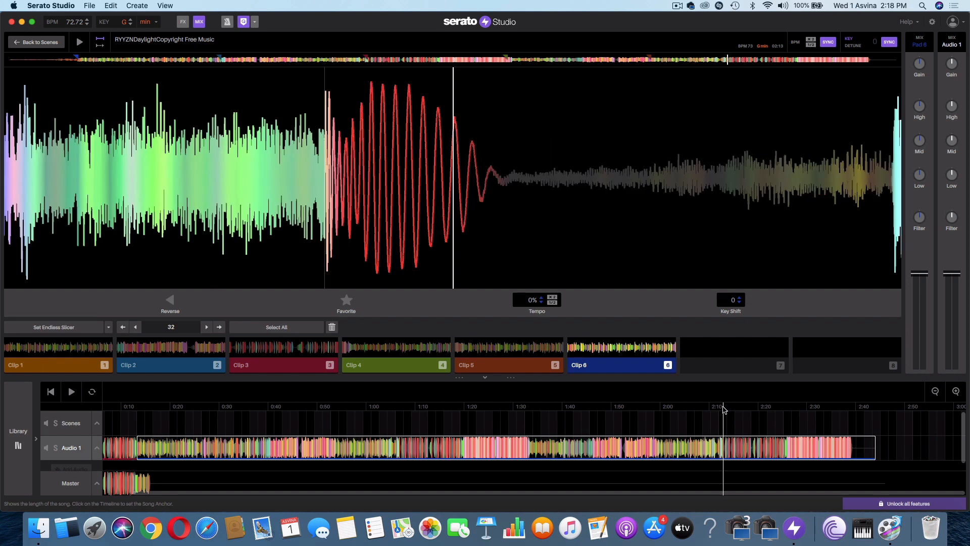
key(space)
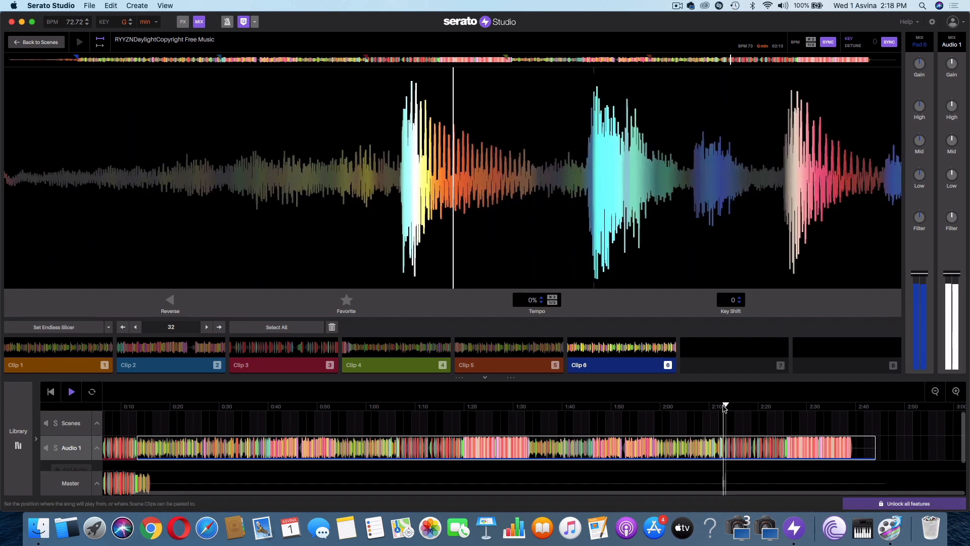
key(space)
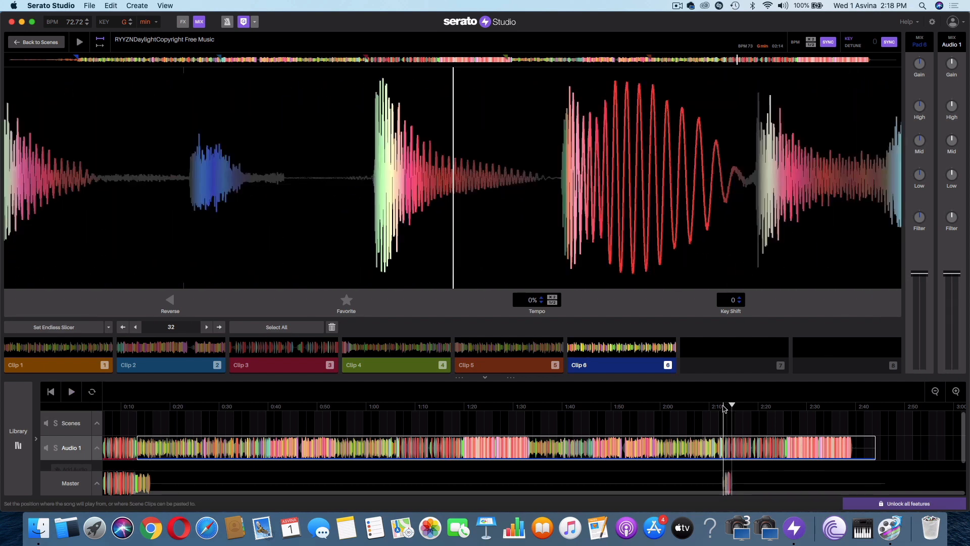
- Audition clip 3 and place it on the Audio 1 track at the 2:12 song anchor
key(3)
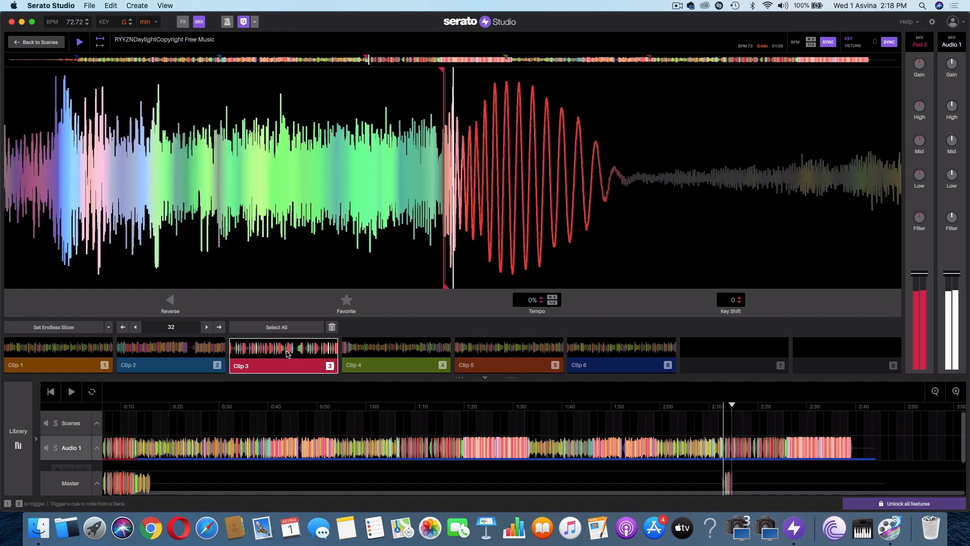
drag(626, 429, 781, 459)
scroll(854, 442, right, 3)
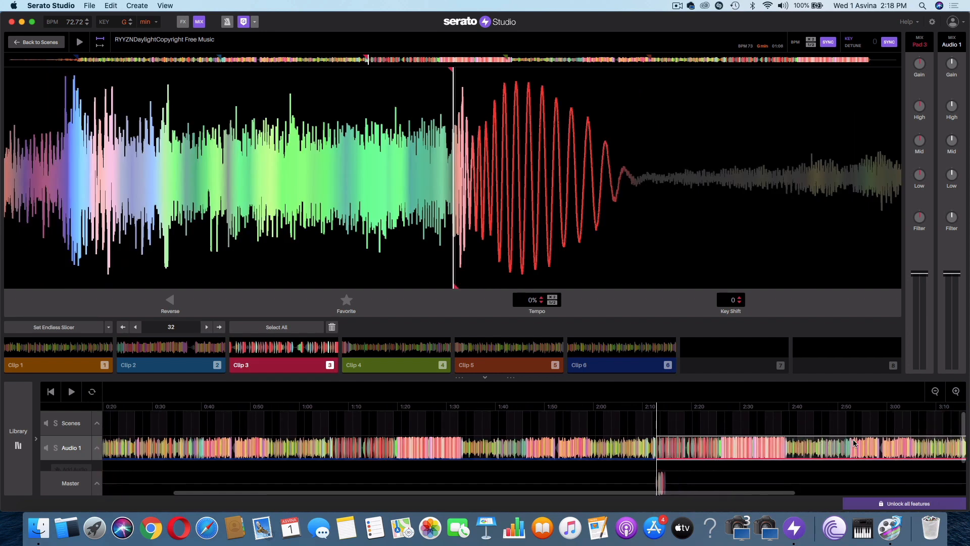
- Split the second clip 3 at about 2:39 on the Audio 1 track and delete the portion after the split
click(783, 447)
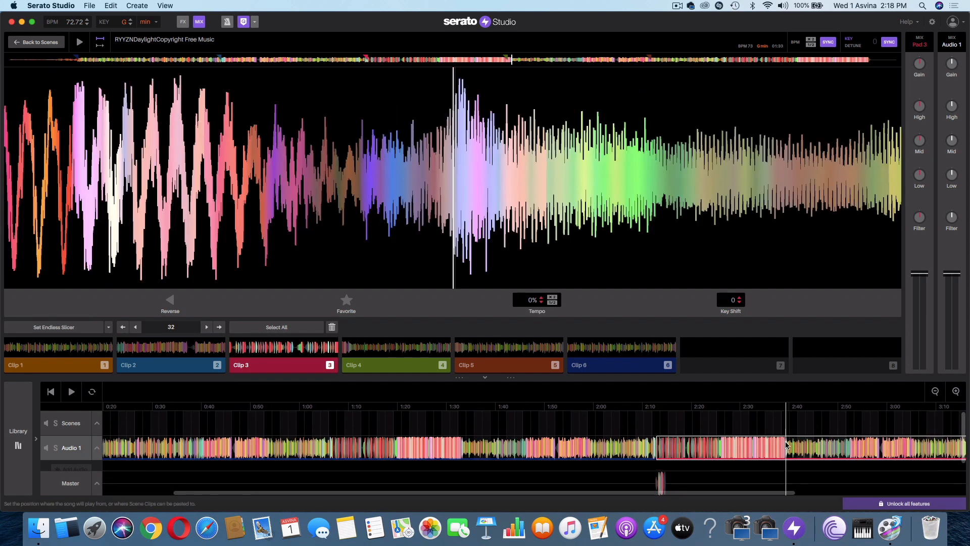
right_click(786, 445)
click(794, 448)
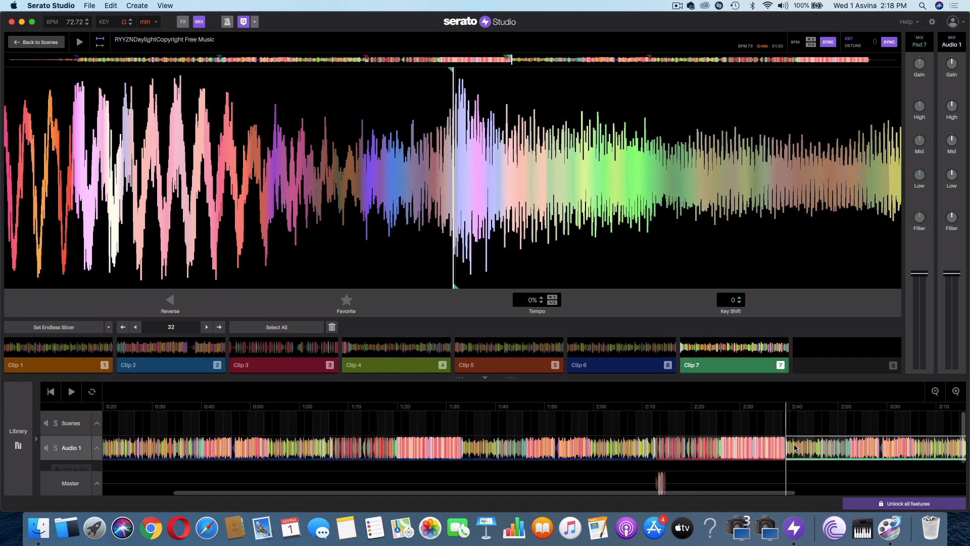
click(817, 446)
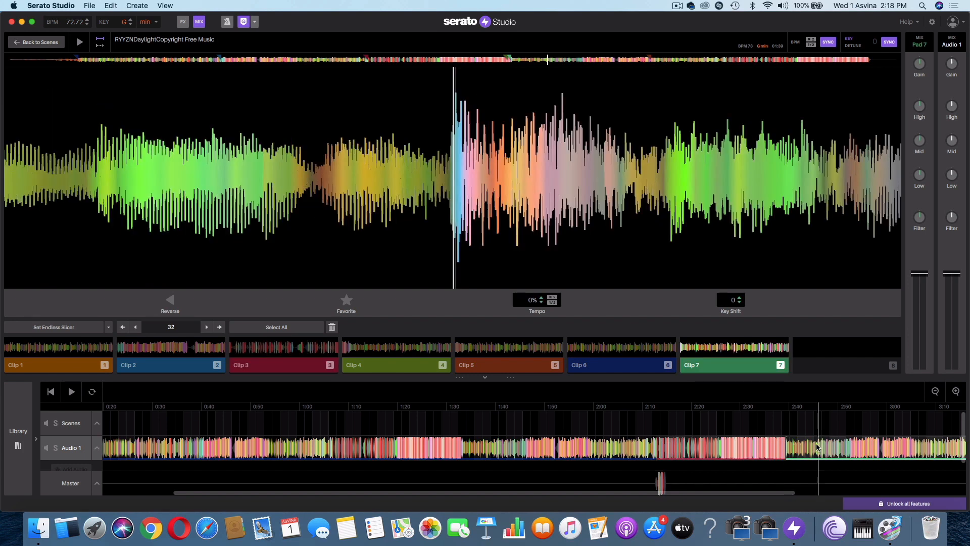
key(Delete)
click(782, 412)
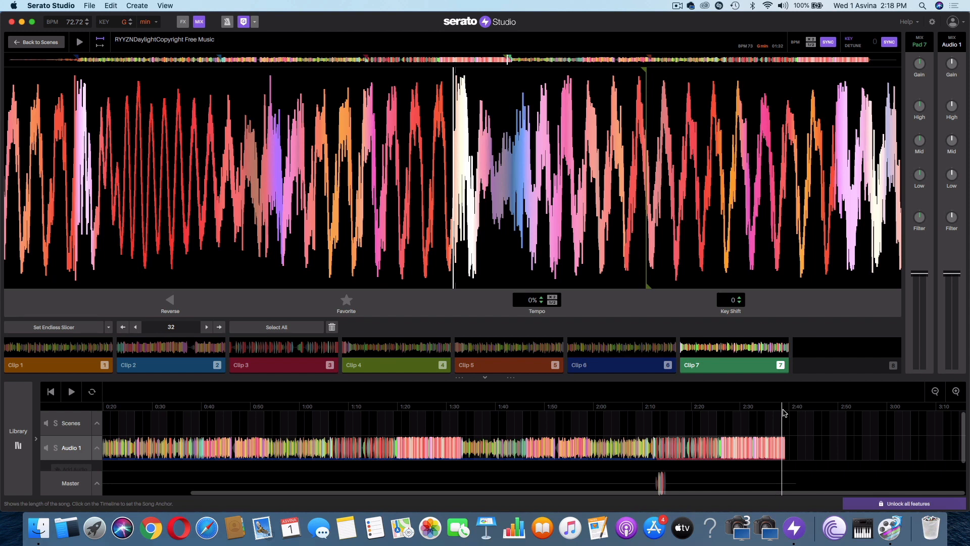
- Show the Master track and play the edited song briefly from its beginning
click(67, 490)
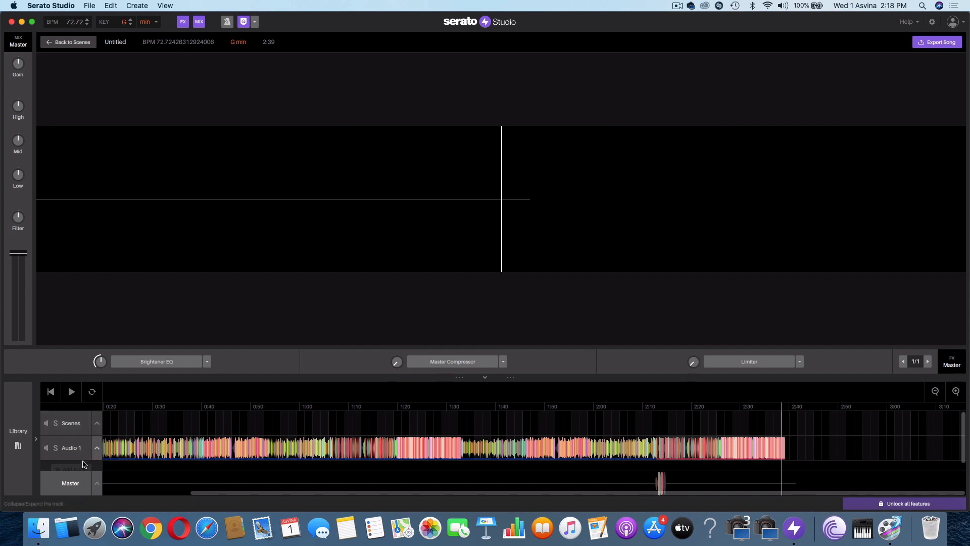
click(107, 408)
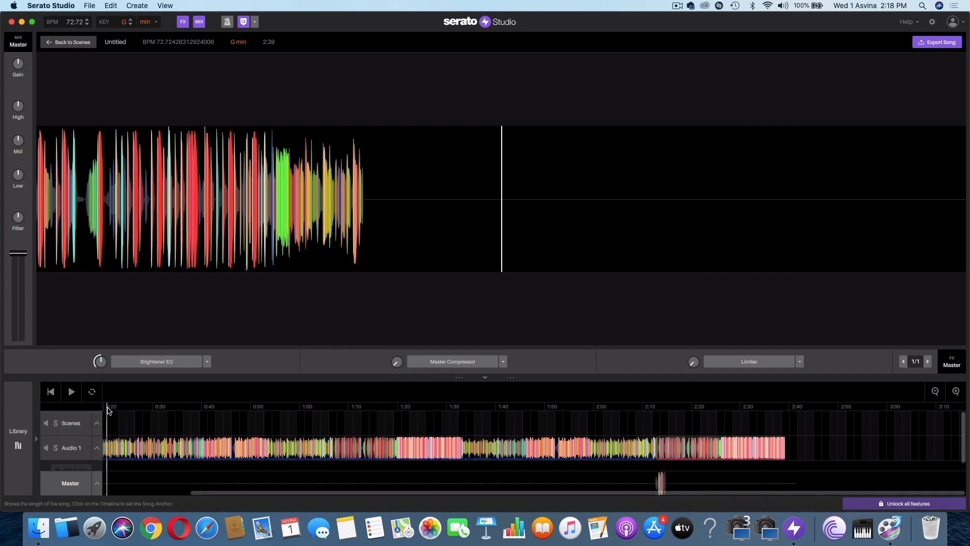
scroll(107, 408, left, 4)
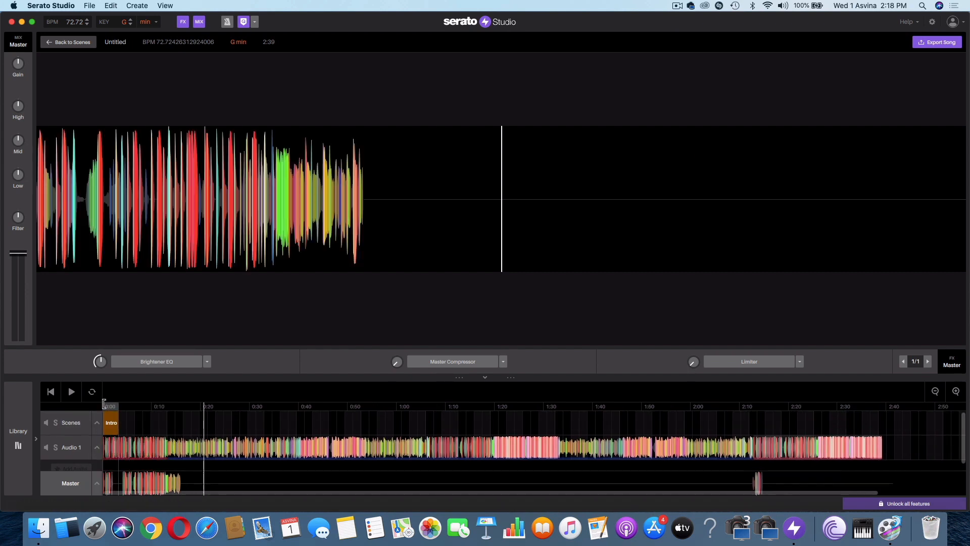
click(106, 407)
key(space)
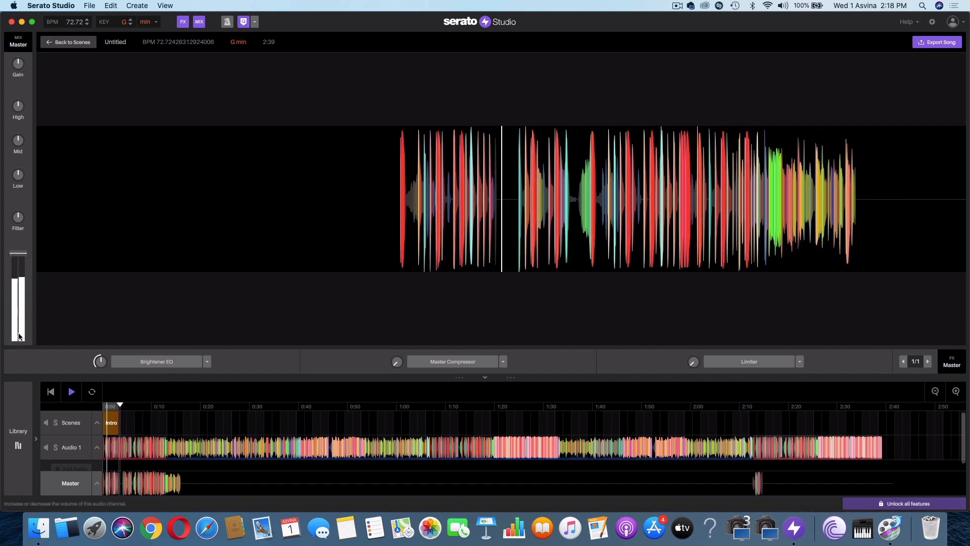
key(space)
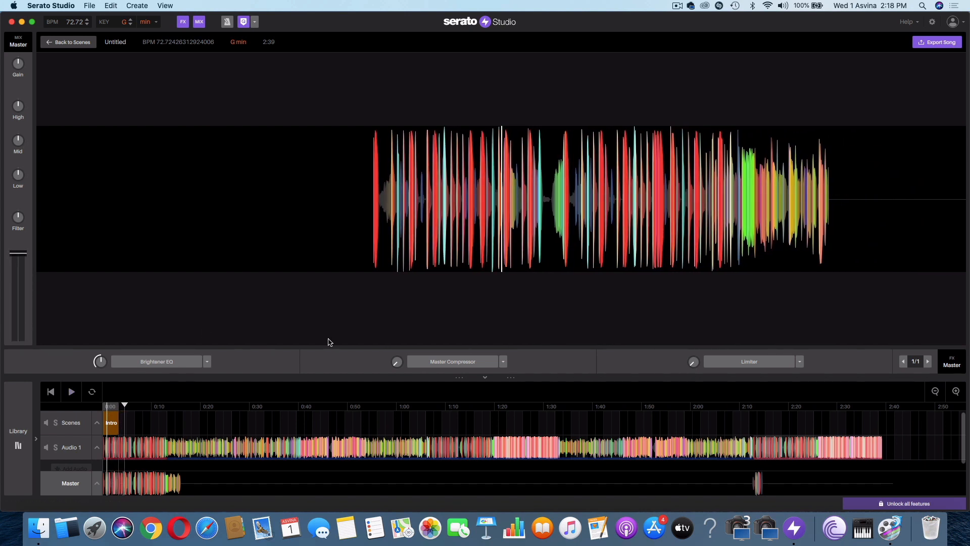
click(800, 362)
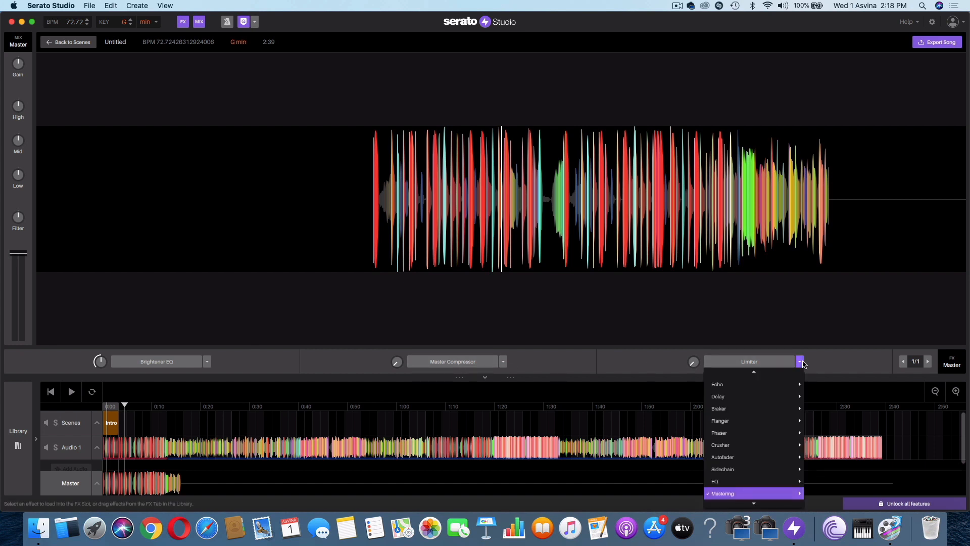
click(503, 361)
click(503, 361)
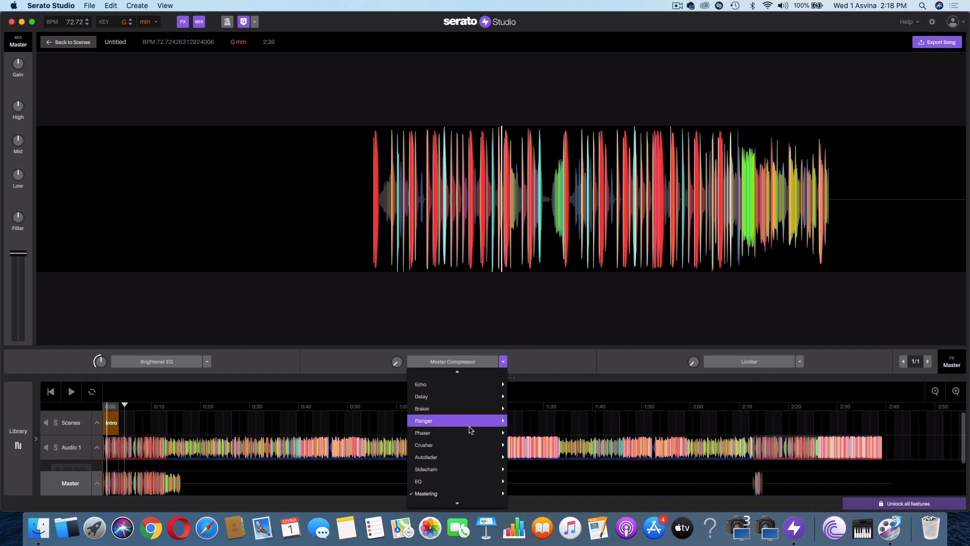
click(285, 370)
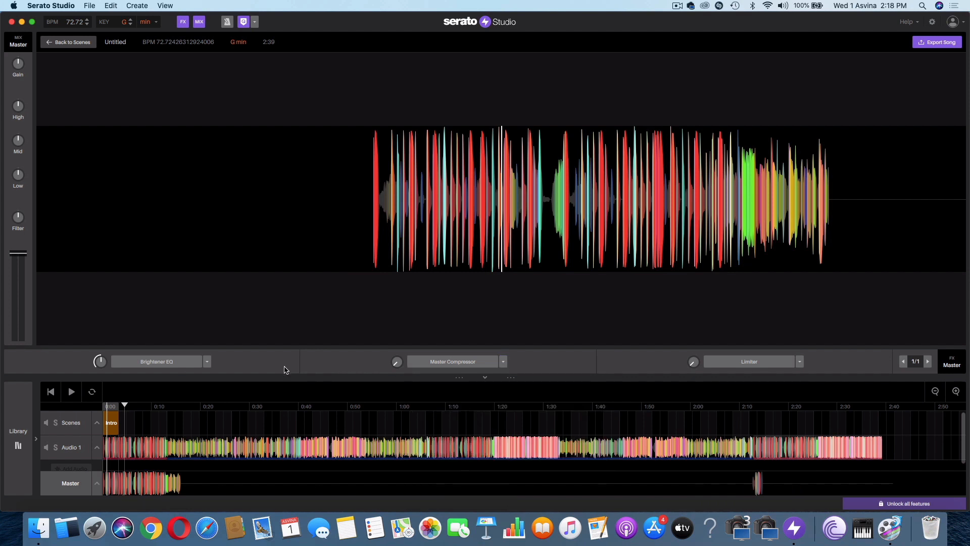
- Start exporting the song's master as an MP3 audio file
click(937, 44)
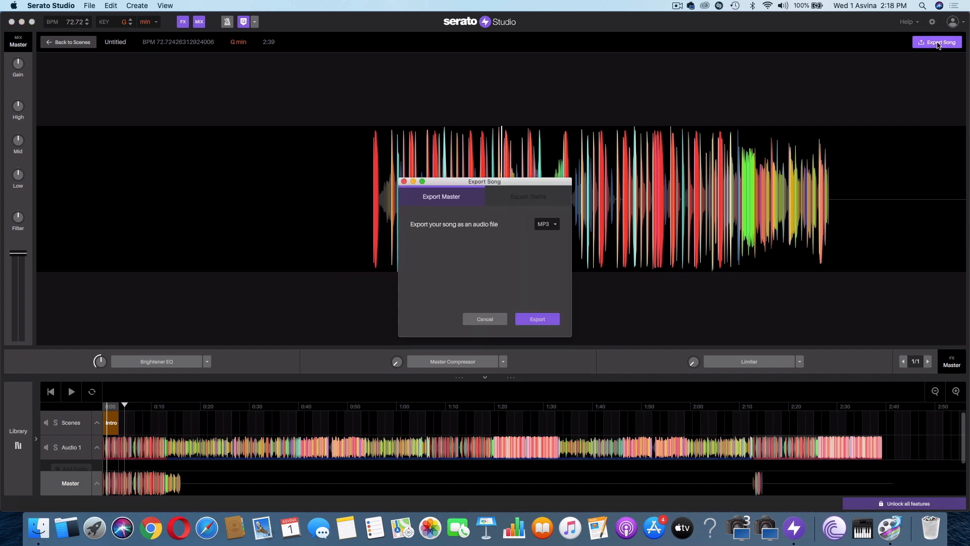
click(555, 225)
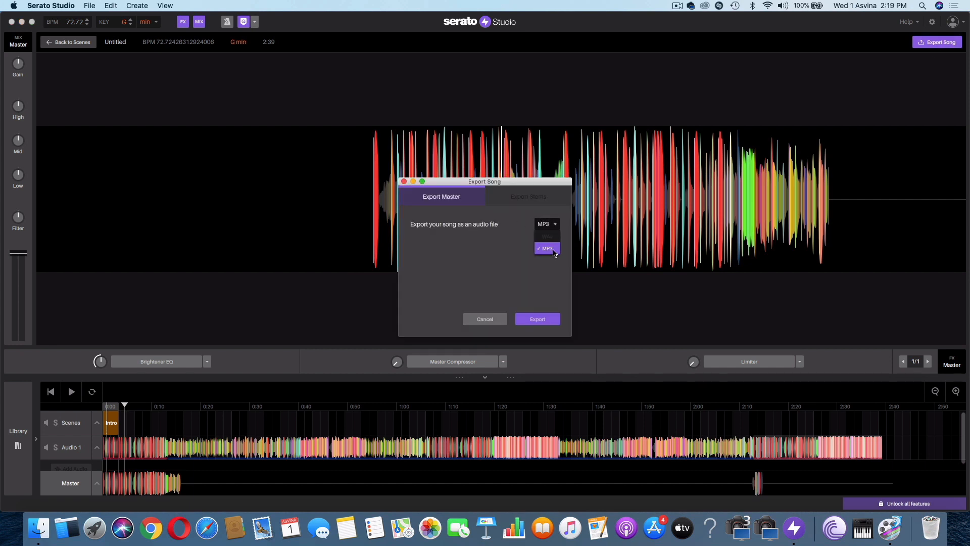
click(554, 250)
click(538, 319)
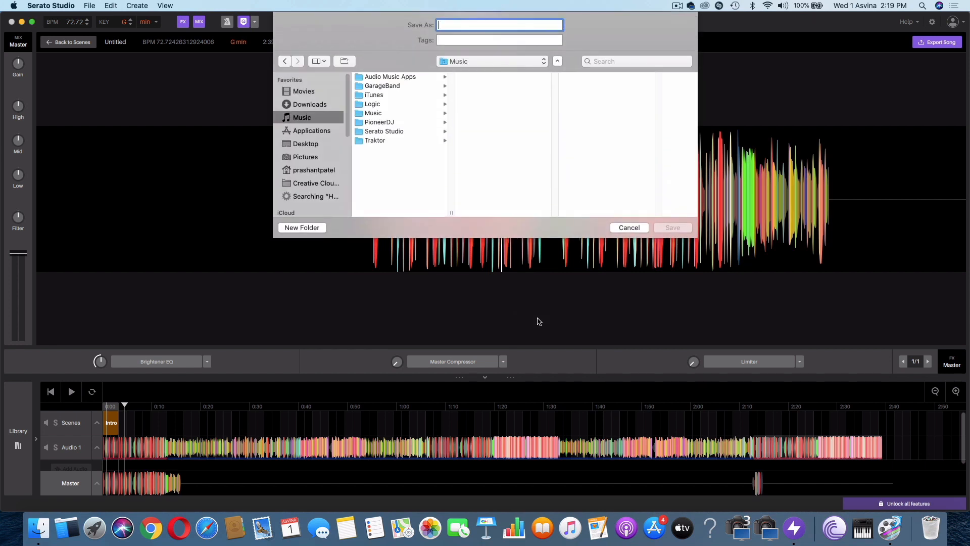
- Save the exported song to the Desktop with the file name TRAAIL
click(302, 145)
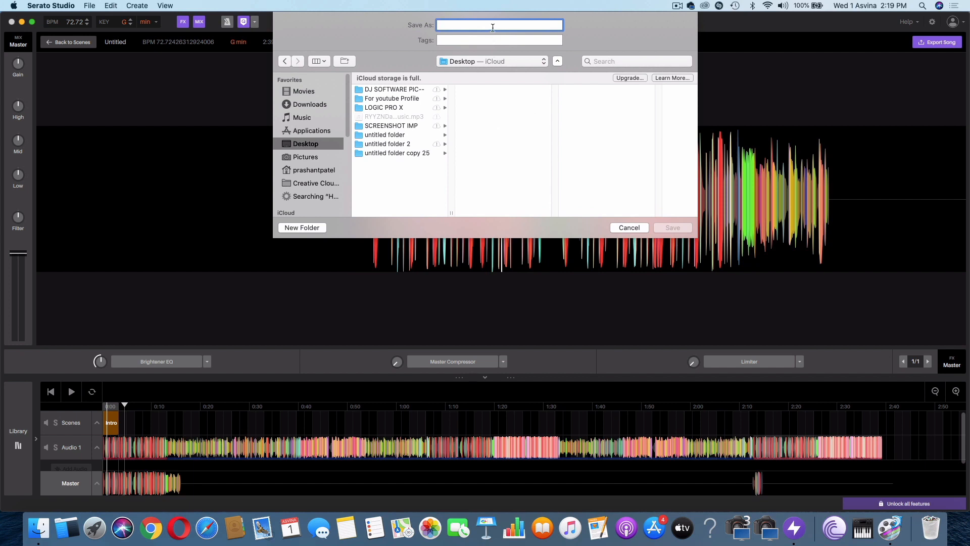
text(TRAIL)
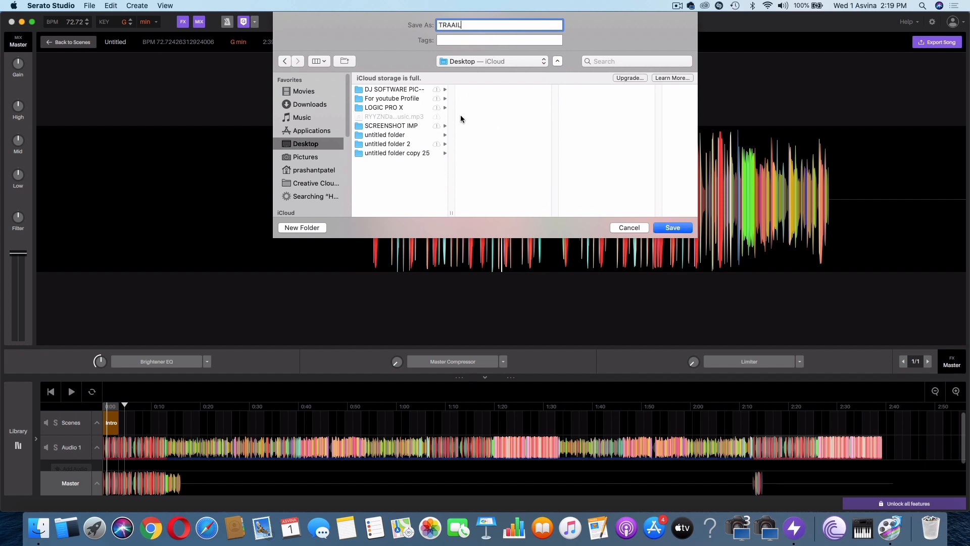
click(672, 228)
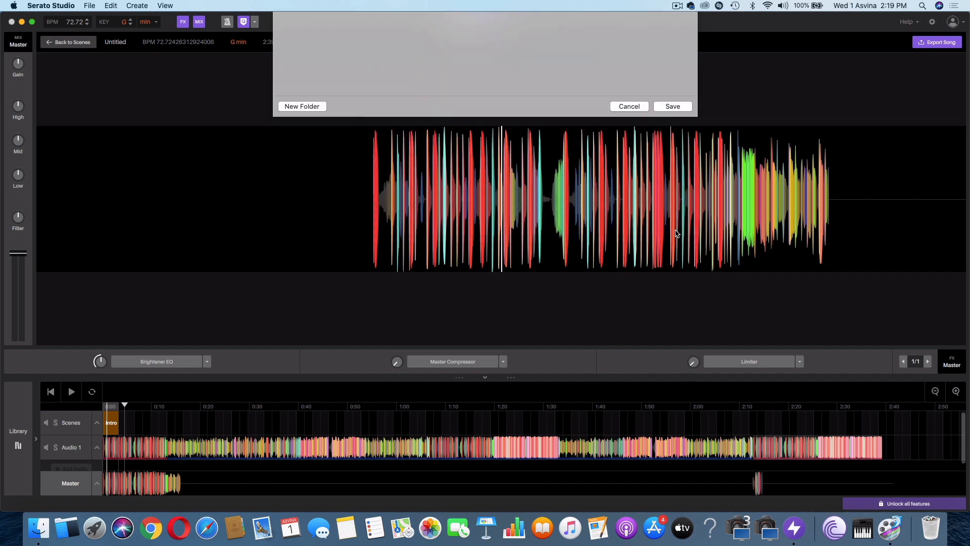